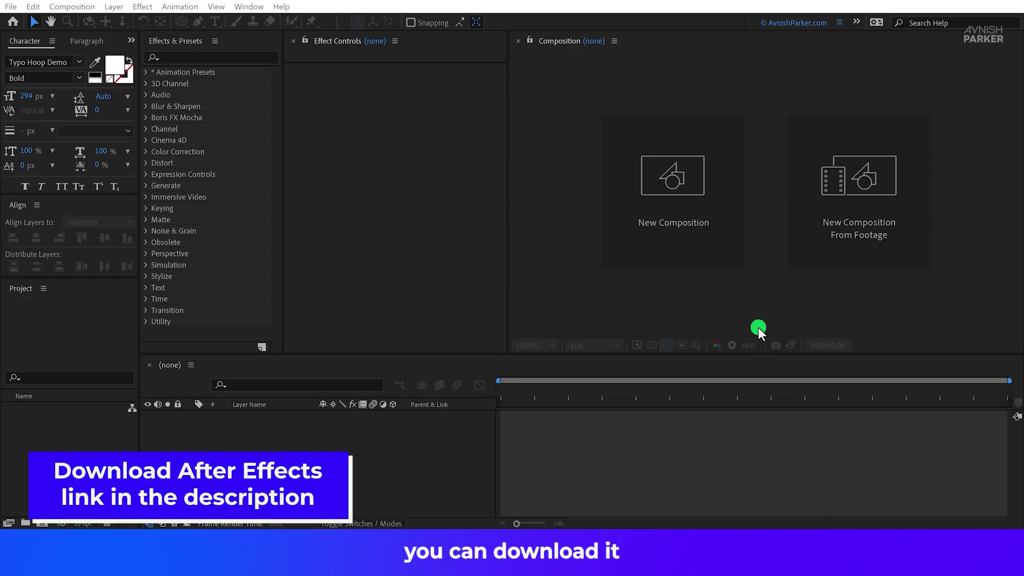
# Step: Create a 1920×1080, 30 fps, 10-second composition named 'Liquid Bounce Animation'
pyautogui.click(704, 251)
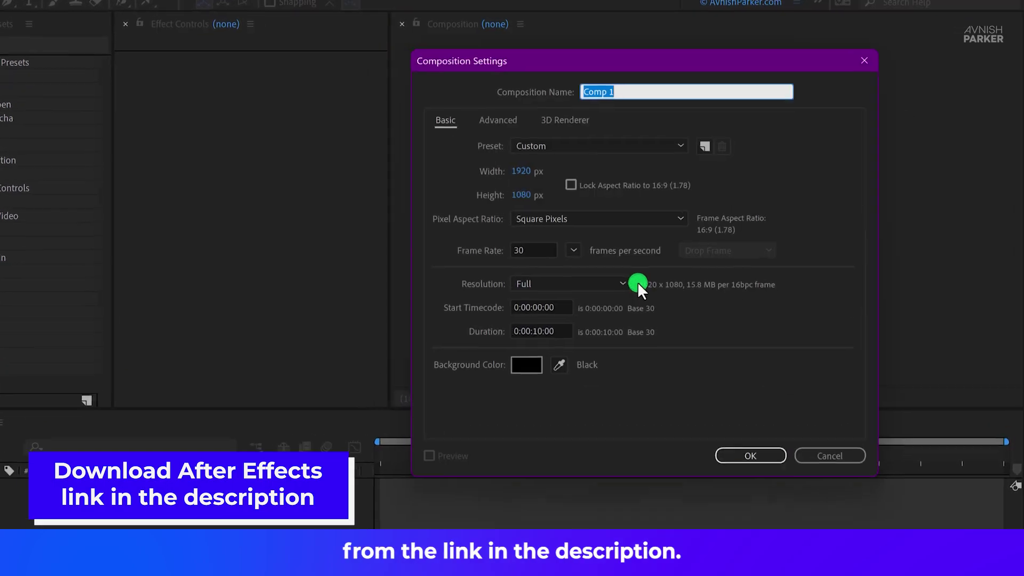
pyautogui.write('Liquid ')
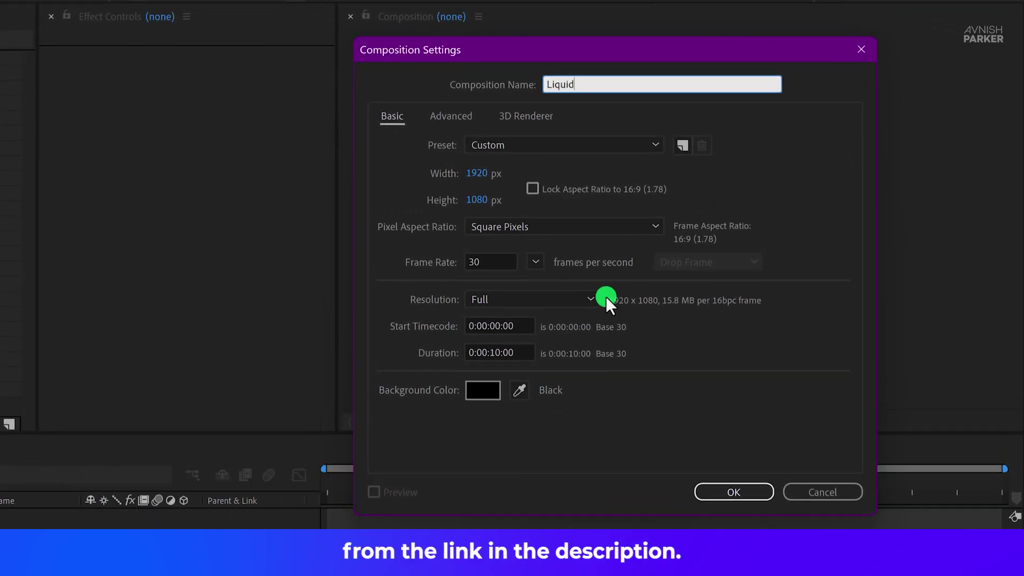
pyautogui.write('Bounce Animation')
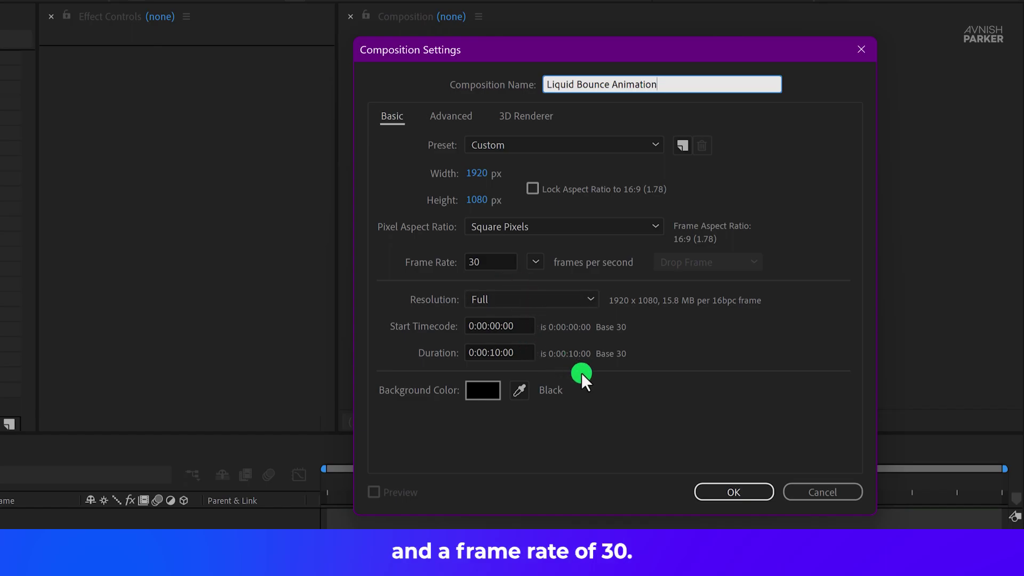
# Step: Confirm the composition and add a dark full-frame solid named BG
pyautogui.click(734, 491)
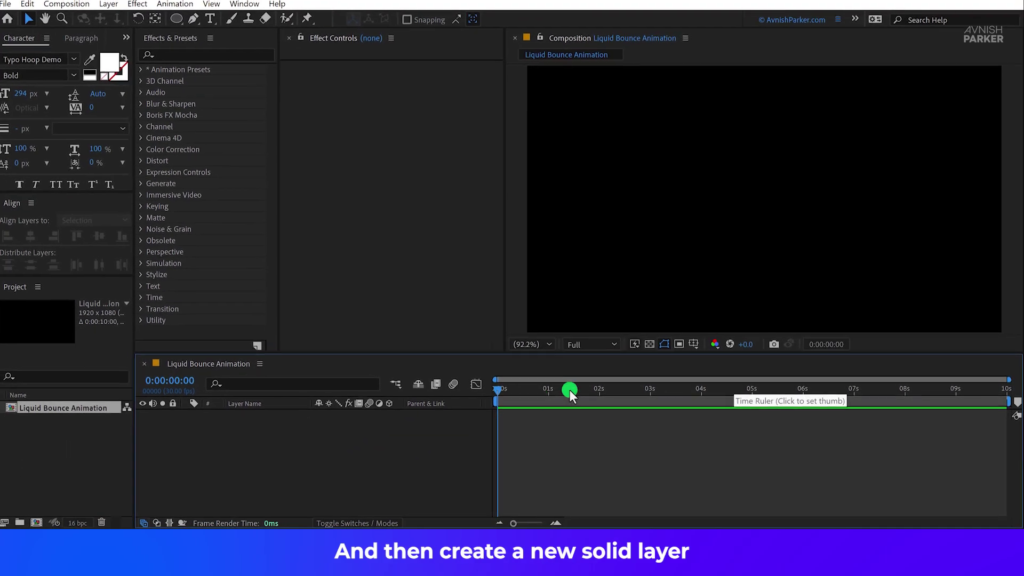
pyautogui.rightClick(386, 441)
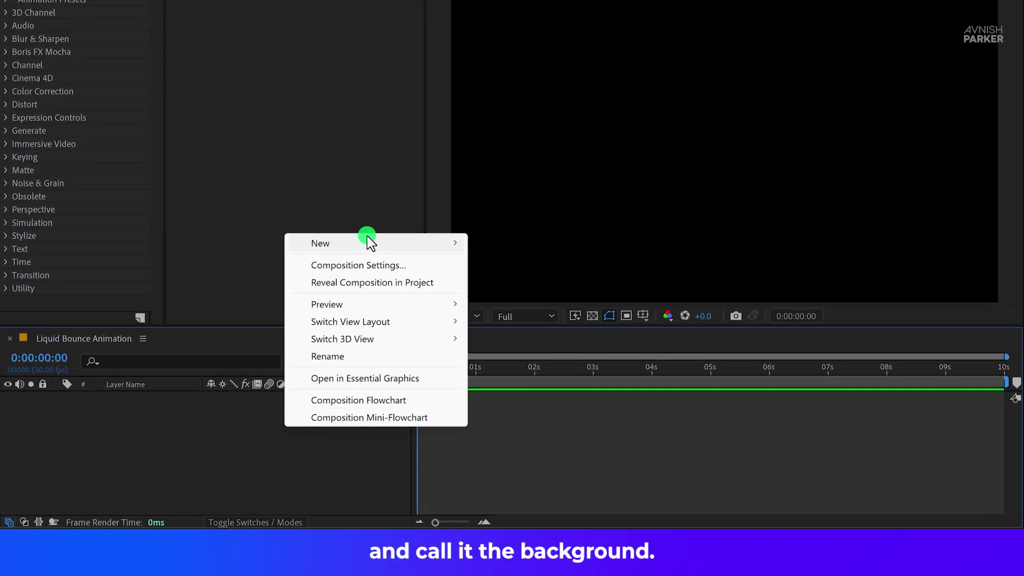
pyautogui.moveTo(369, 242)
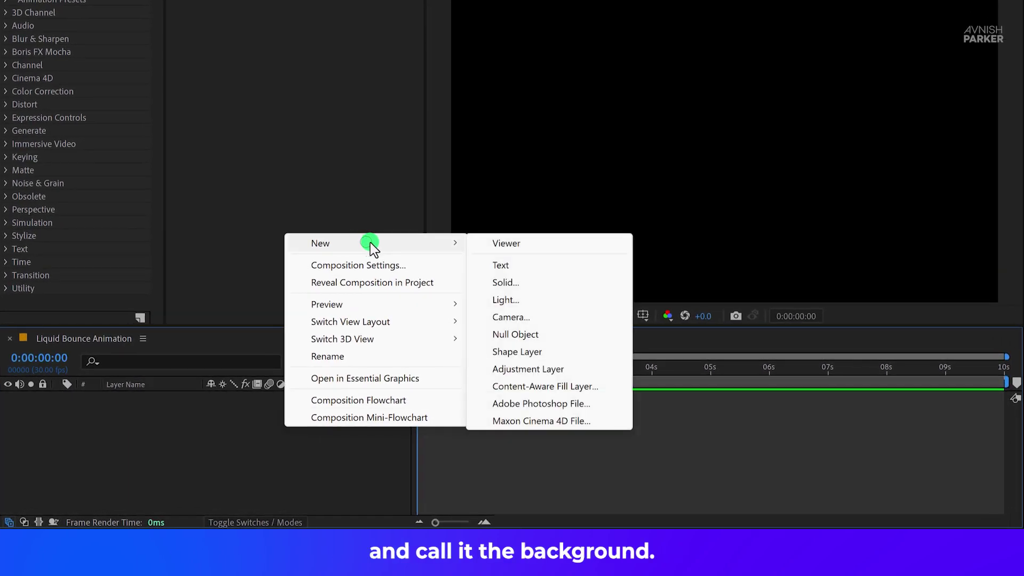
pyautogui.click(549, 280)
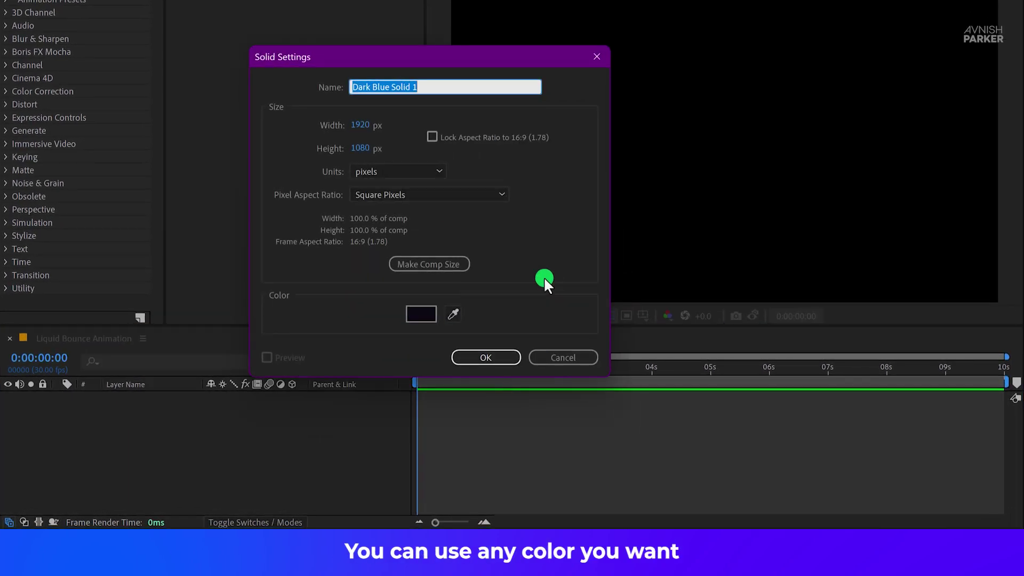
pyautogui.press('Return')
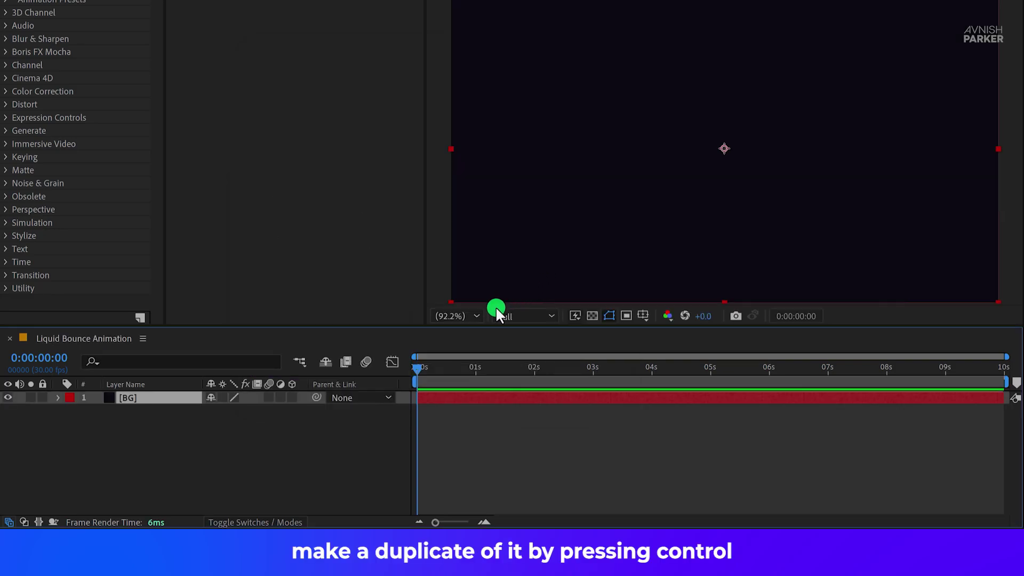
# Step: Duplicate the BG solid and rename the copy 'Noise'
pyautogui.hotkey('ctrl', 'd')
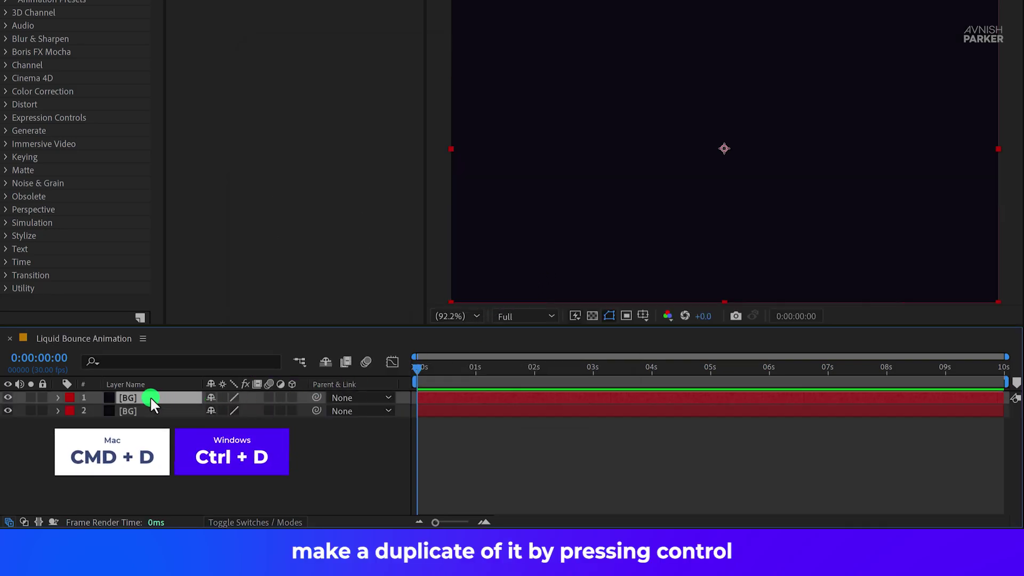
pyautogui.press('Return')
pyautogui.write('Noise')
pyautogui.press('Return')
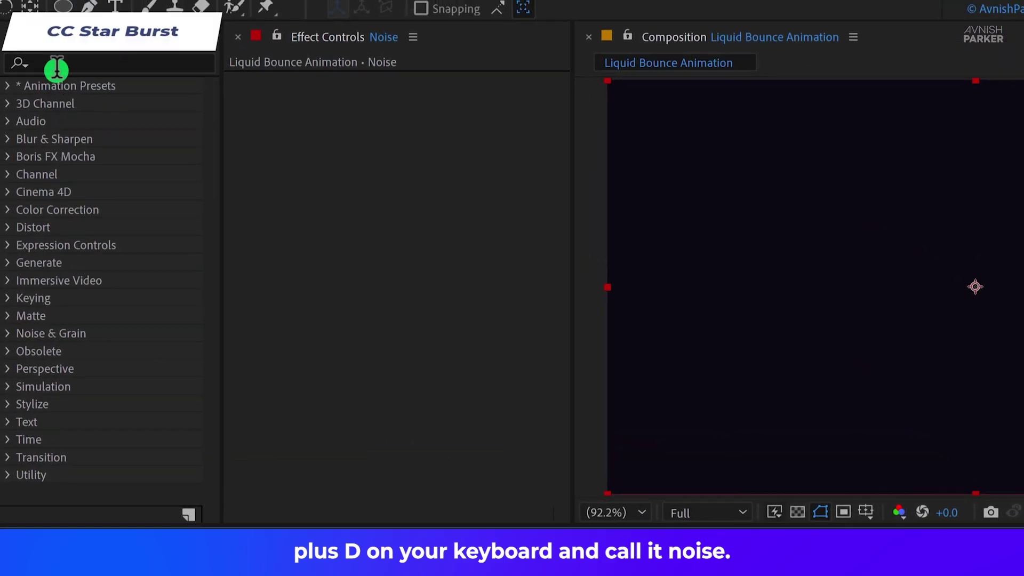
# Step: Apply CC Star Burst to the Noise layer
pyautogui.click(57, 65)
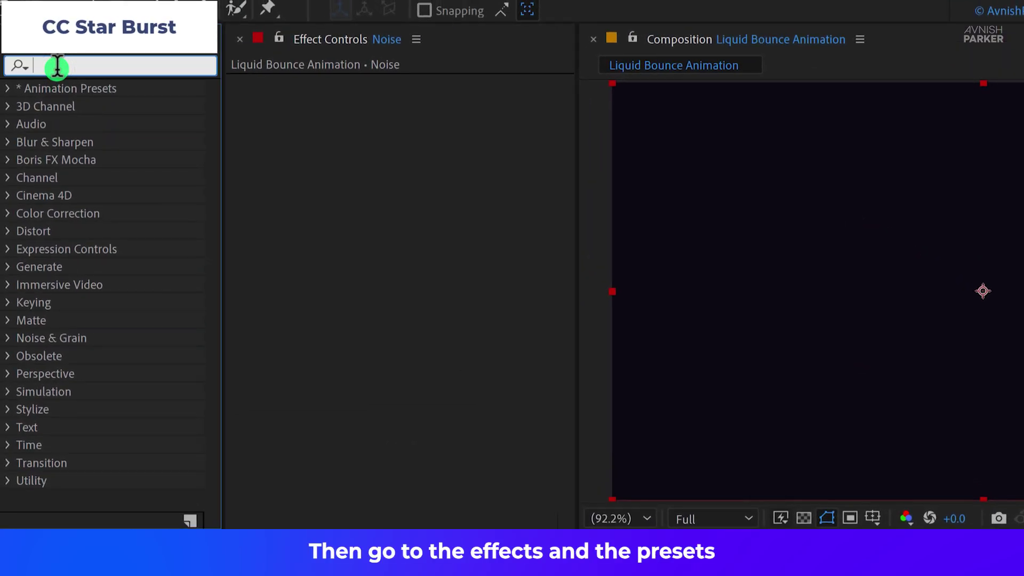
pyautogui.write('star')
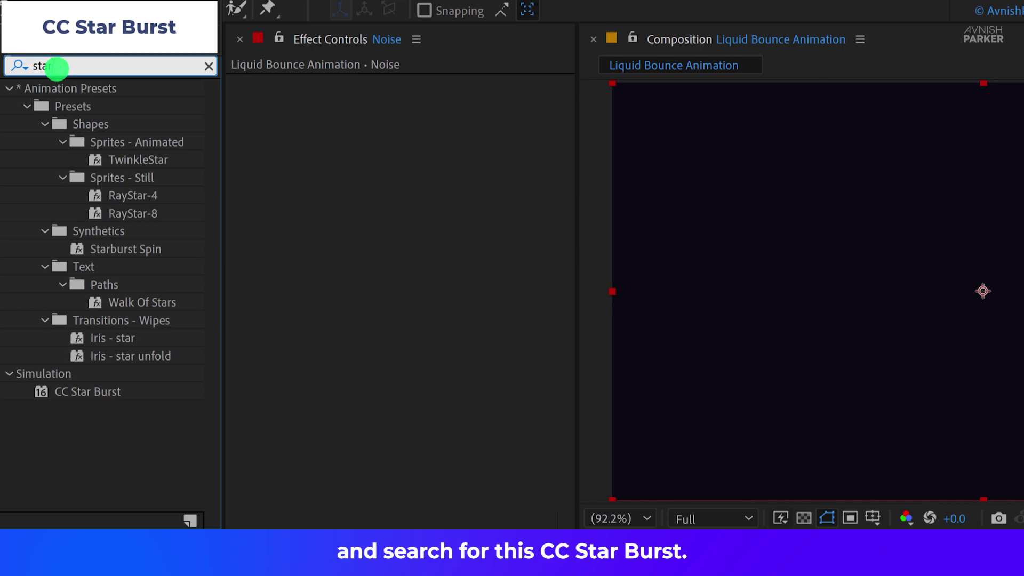
pyautogui.moveTo(94, 392); pyautogui.dragTo(342, 347)
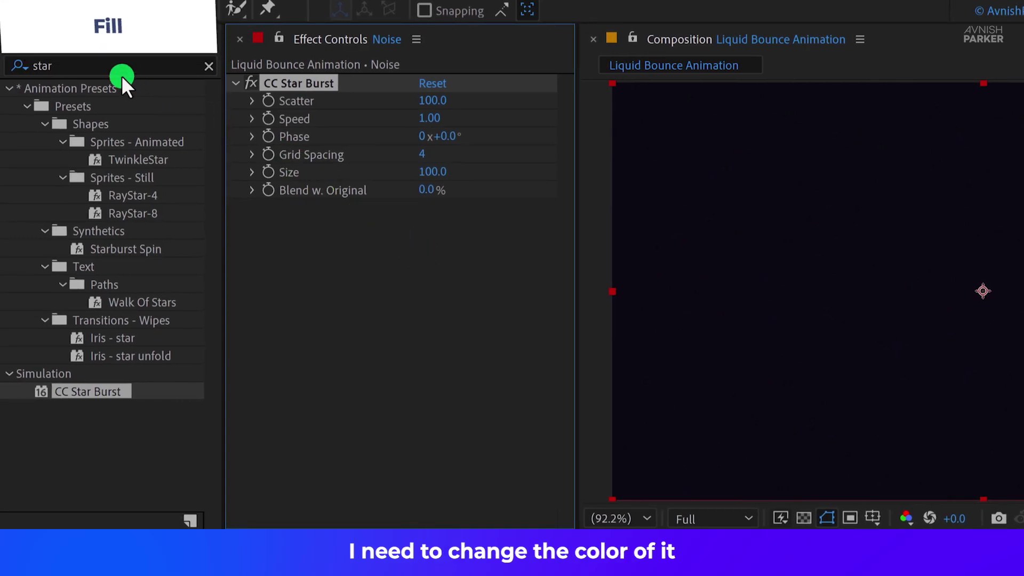
# Step: Add a Fill effect above CC Star Burst on Noise with its colour set to white
pyautogui.click(107, 64)
pyautogui.write('fill')
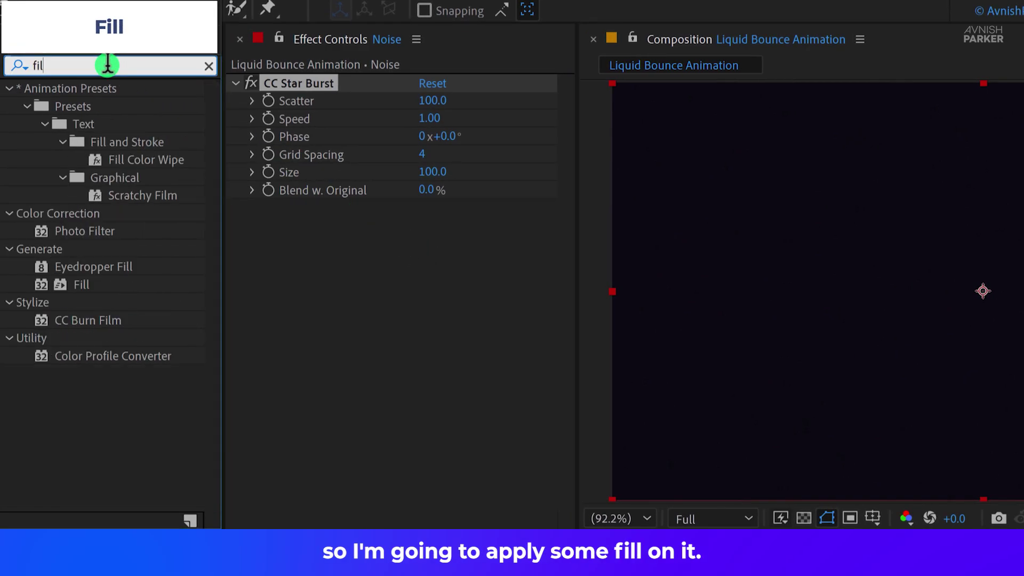
pyautogui.moveTo(81, 209); pyautogui.dragTo(303, 86)
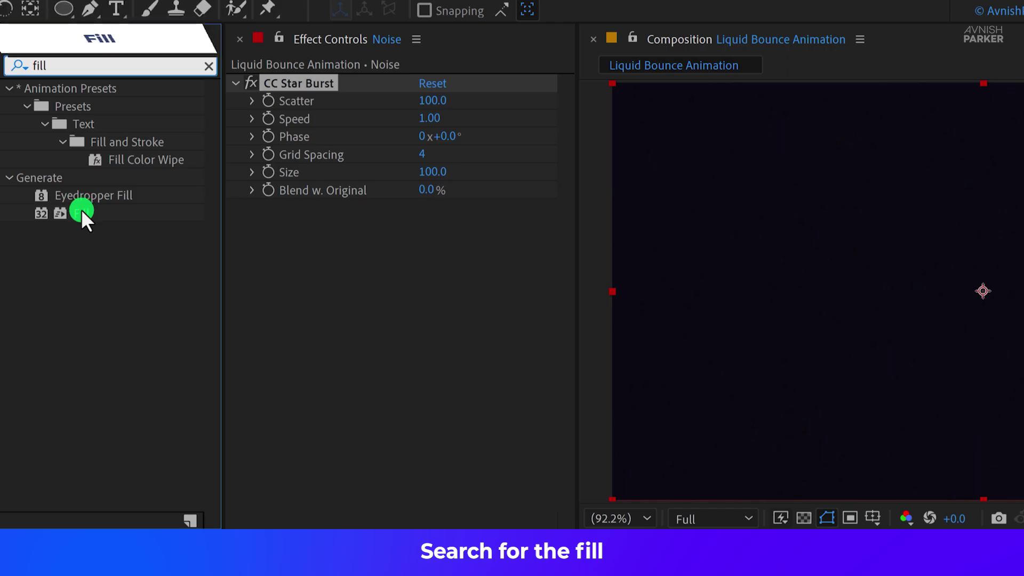
pyautogui.moveTo(111, 85); pyautogui.dragTo(112, 79)
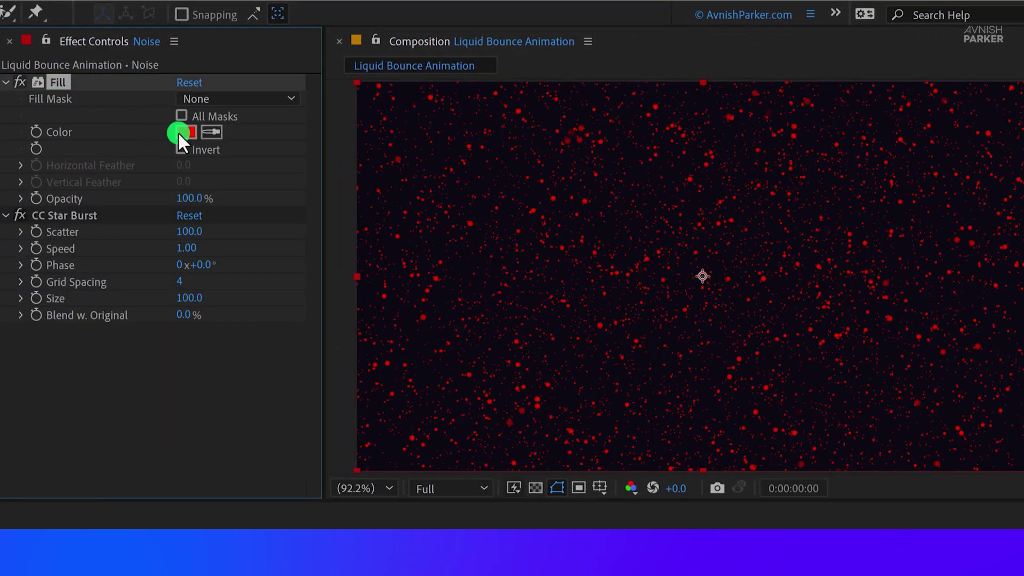
pyautogui.click(182, 134)
pyautogui.click(112, 277)
pyautogui.moveTo(112, 277); pyautogui.dragTo(64, 222)
pyautogui.click(501, 248)
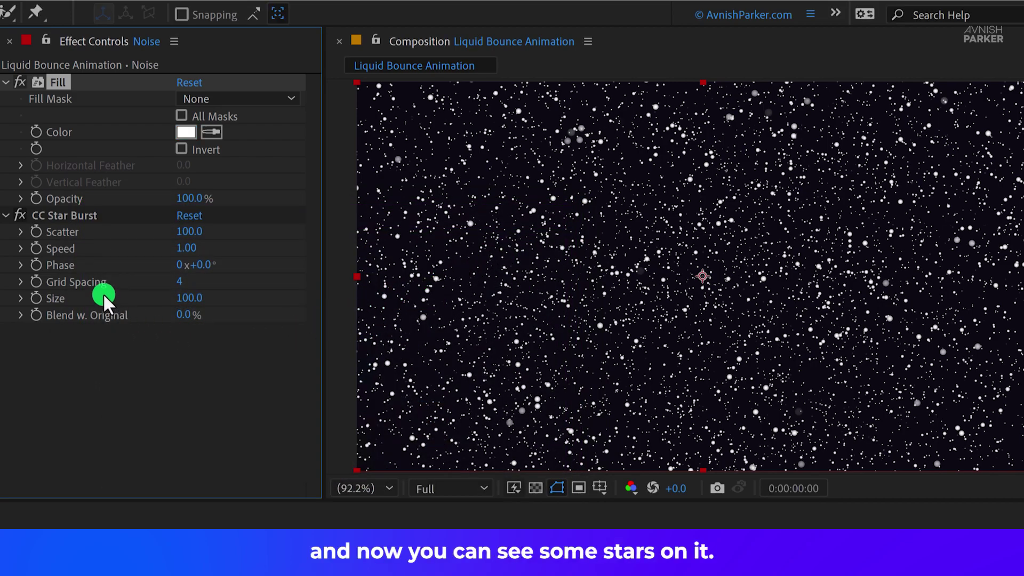
# Step: Set the CC Star Burst Speed to 5
pyautogui.click(188, 249)
pyautogui.write('5')
pyautogui.press('Return')
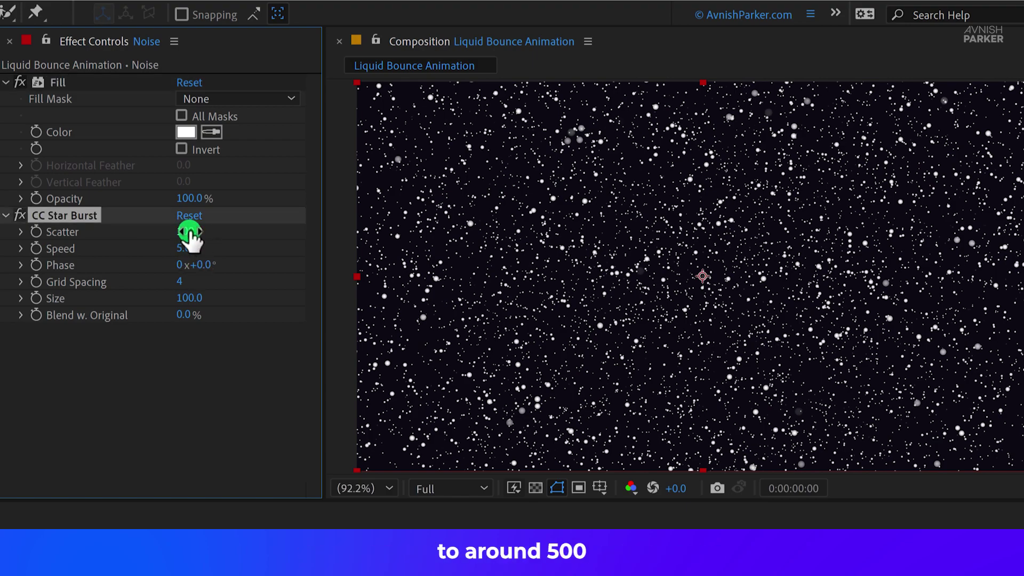
# Step: Raise CC Star Burst Scatter to 1191, previewing the sparser star field
pyautogui.moveTo(190, 230); pyautogui.dragTo(864, 180)
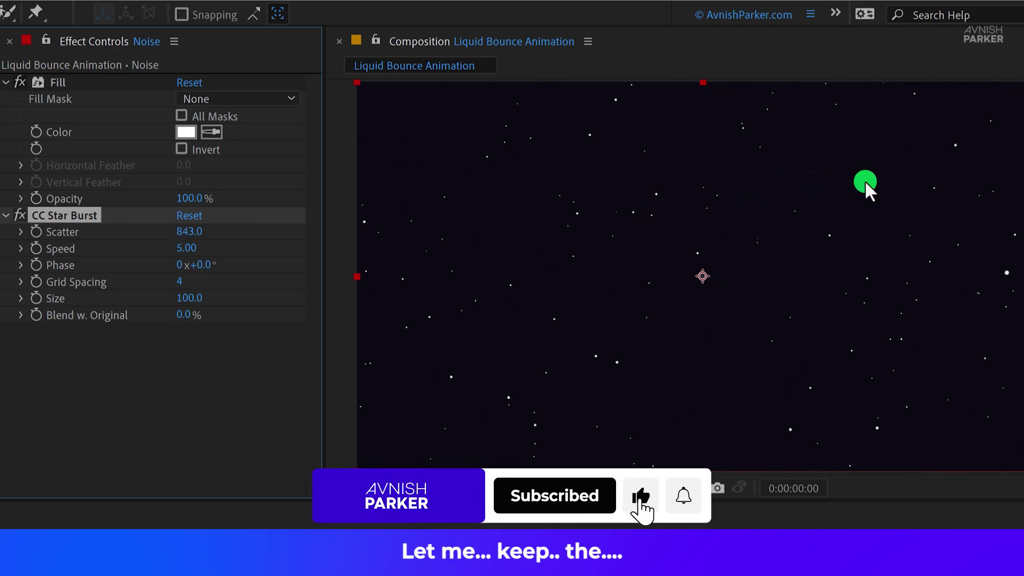
pyautogui.press('space')
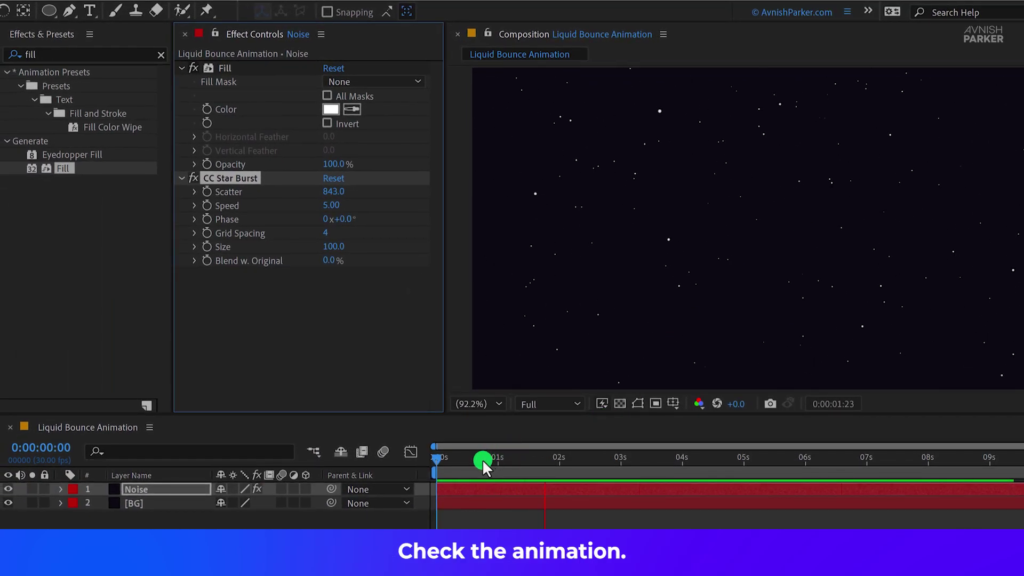
pyautogui.moveTo(482, 459); pyautogui.dragTo(430, 466)
pyautogui.press('e')
pyautogui.click(234, 182)
pyautogui.moveTo(335, 192); pyautogui.dragTo(595, 194)
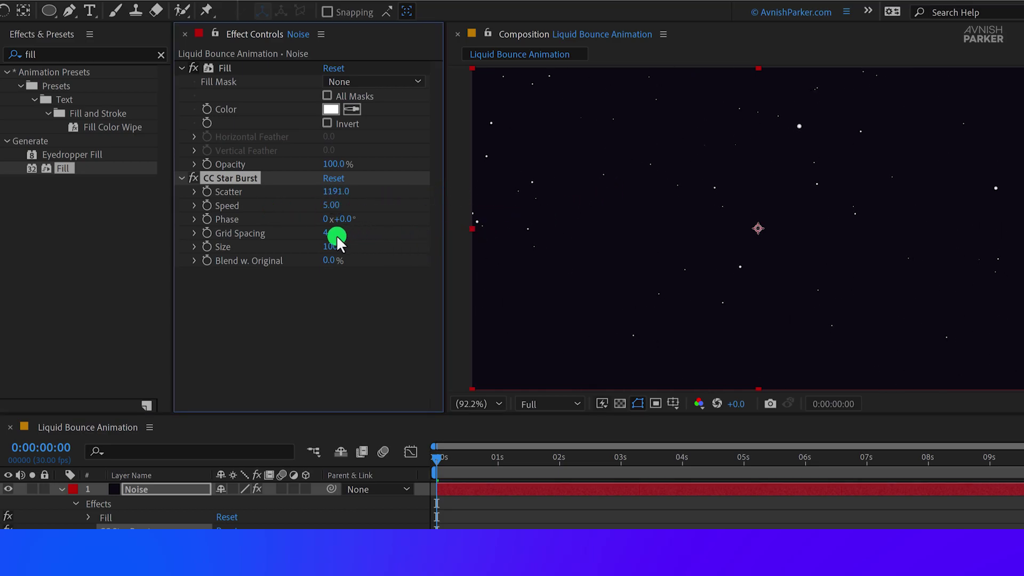
# Step: Apply Turbulent Displace to the Noise layer, below CC Star Burst
pyautogui.click(62, 489)
pyautogui.click(73, 53)
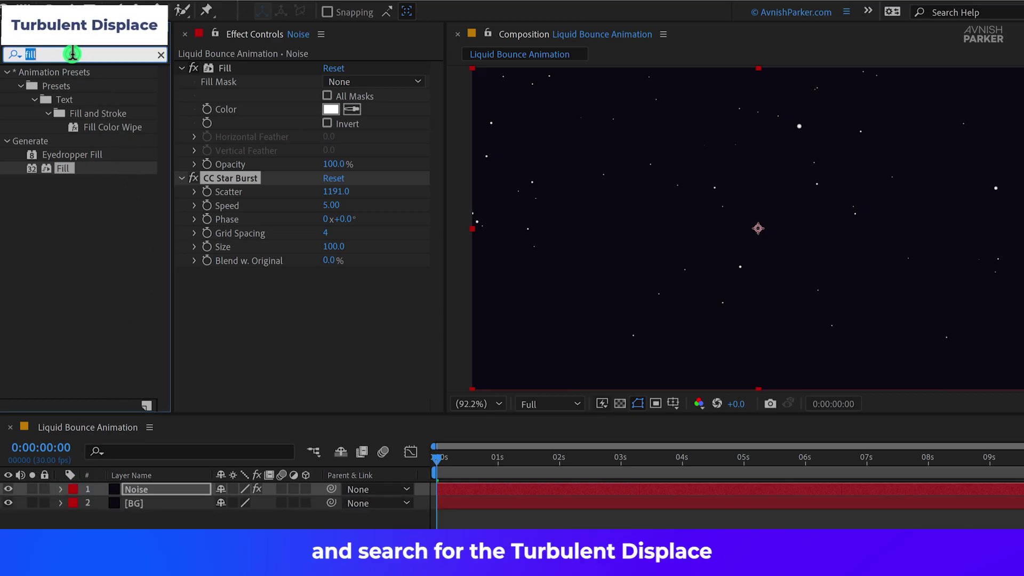
pyautogui.write('displ')
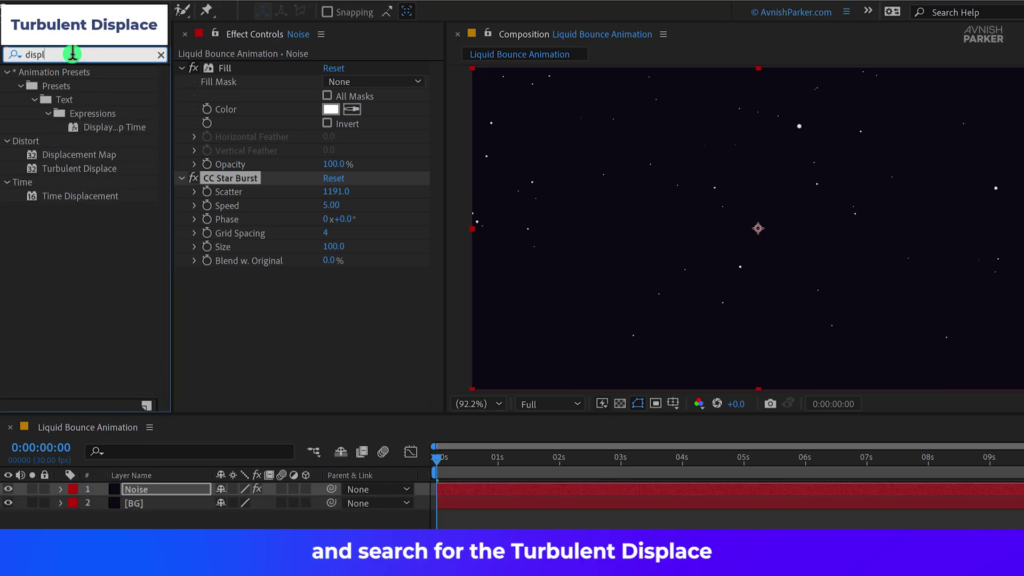
pyautogui.moveTo(50, 167); pyautogui.dragTo(224, 251)
pyautogui.moveTo(263, 297); pyautogui.dragTo(262, 296)
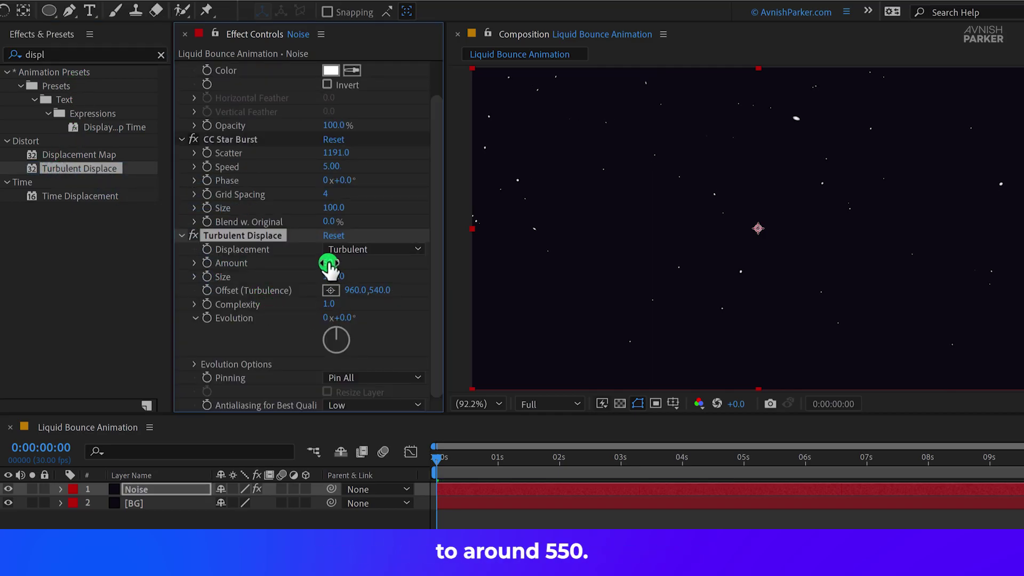
# Step: Set Turbulent Displace Amount to 1746 and Size to 23
pyautogui.moveTo(720, 266); pyautogui.dragTo(811, 259)
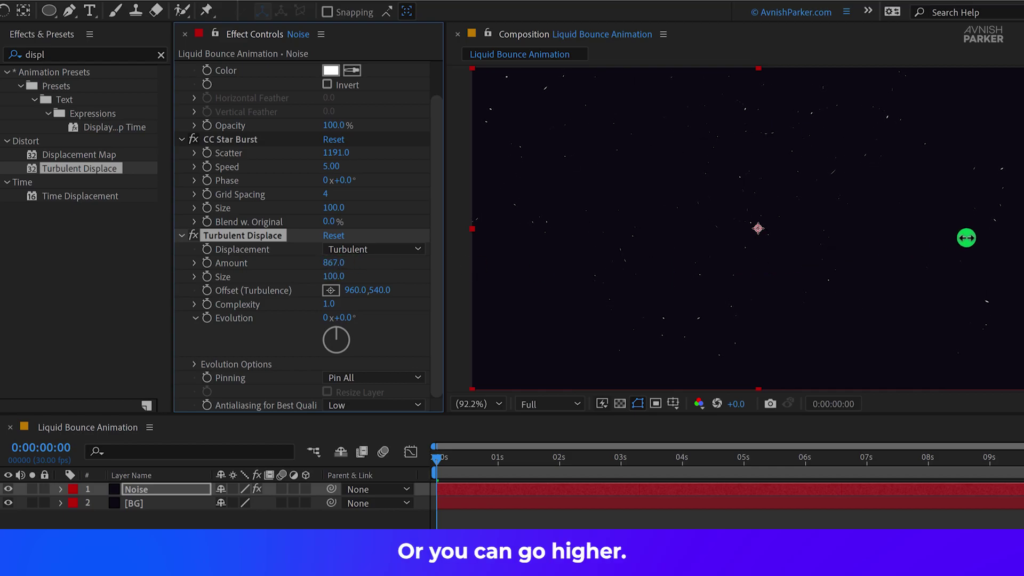
pyautogui.moveTo(968, 238); pyautogui.dragTo(1021, 231)
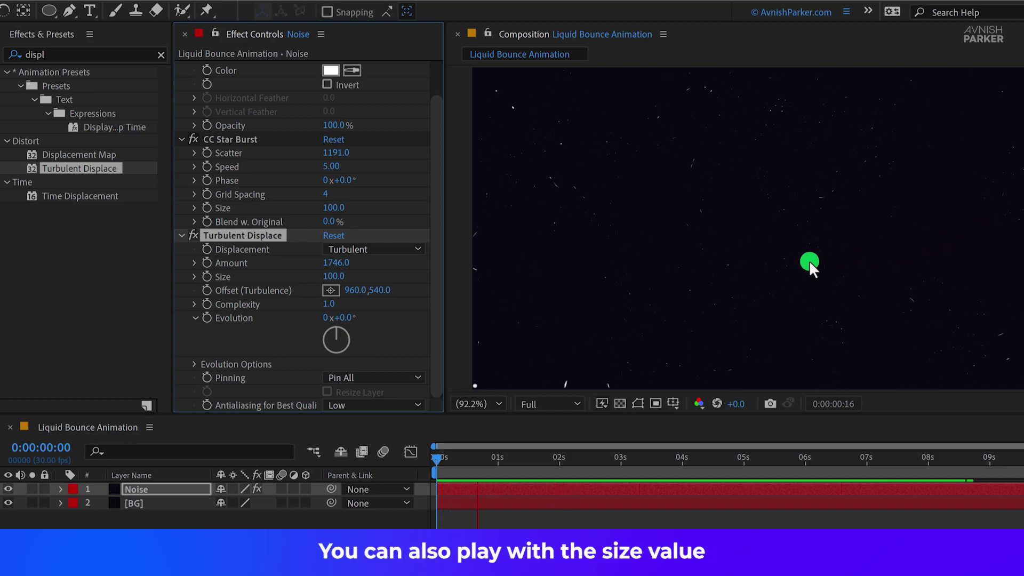
pyautogui.press('space')
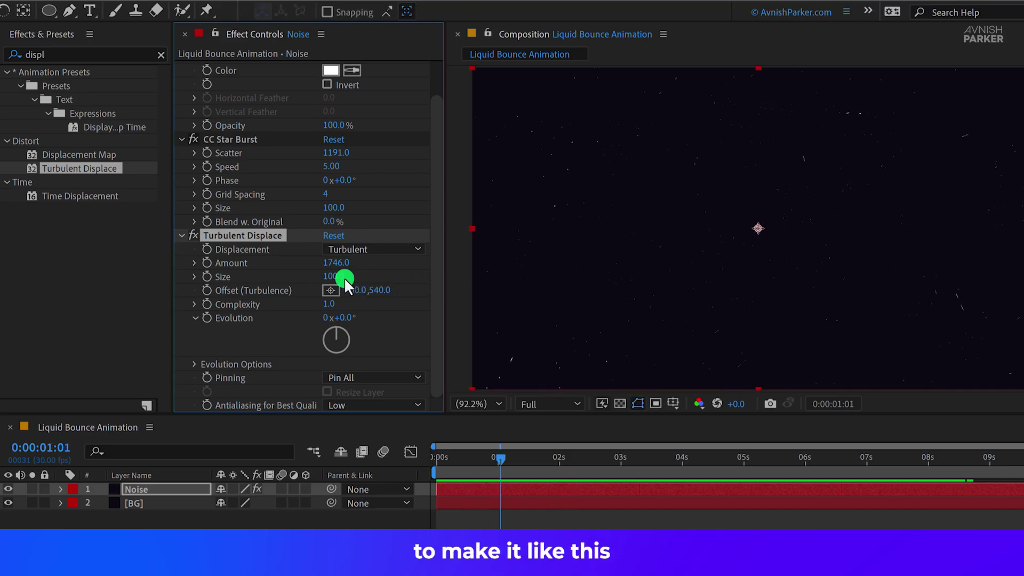
pyautogui.moveTo(360, 277); pyautogui.dragTo(525, 260)
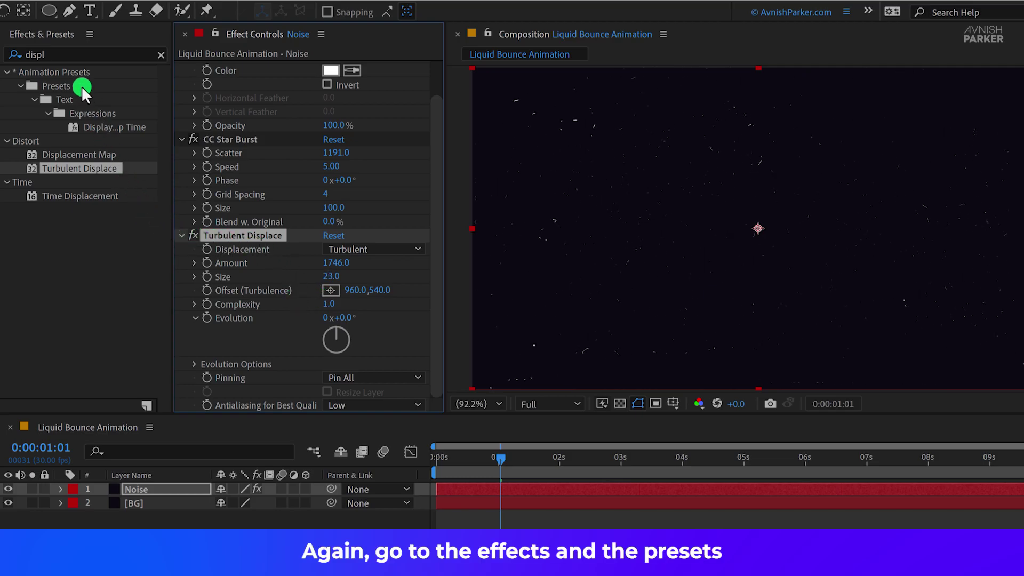
# Step: Add Posterize Time to the Noise layer with a frame rate of 8
pyautogui.click(65, 54)
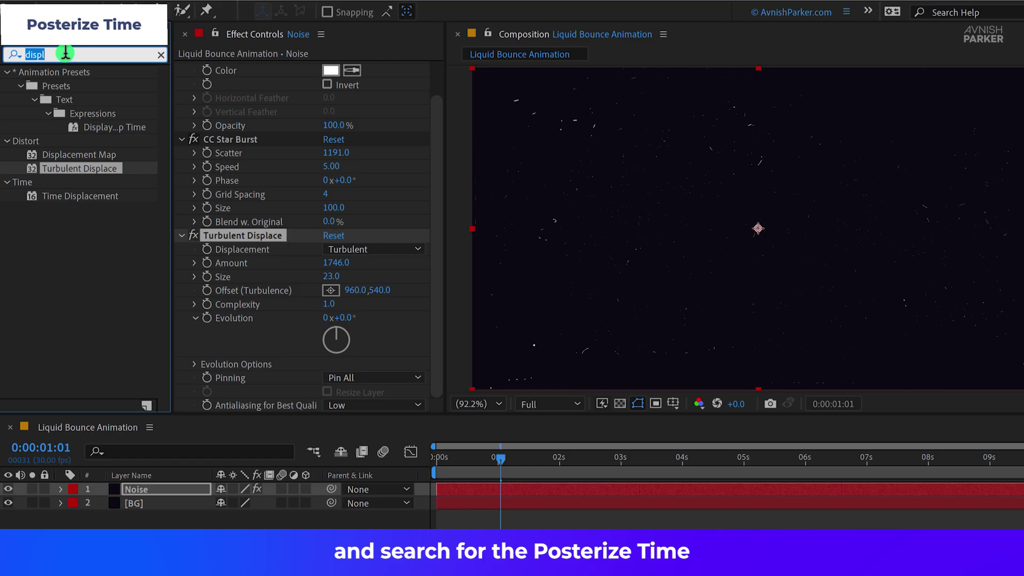
pyautogui.write('post')
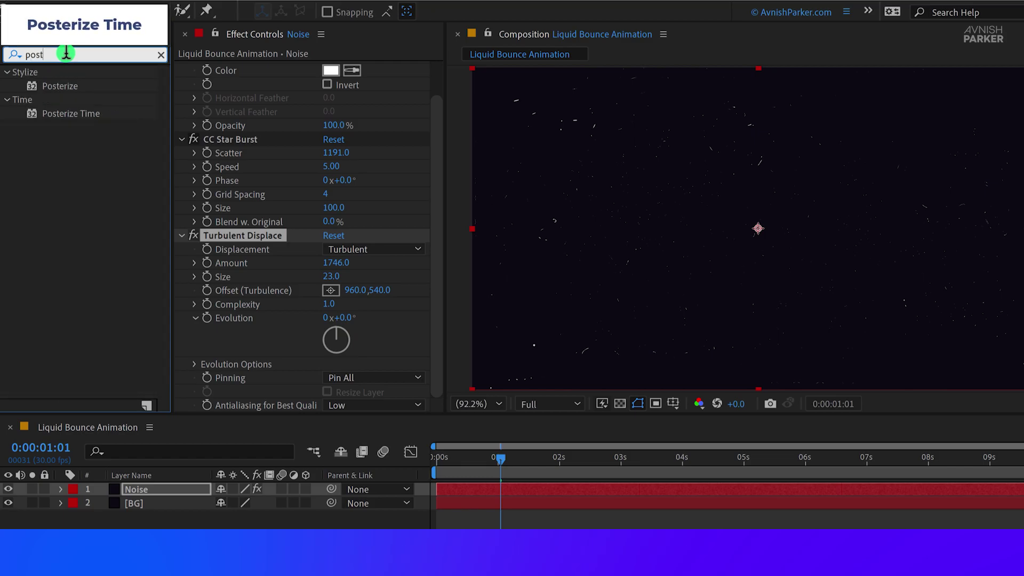
pyautogui.moveTo(83, 112); pyautogui.dragTo(255, 357)
pyautogui.click(331, 404)
pyautogui.write('8')
pyautogui.press('Return')
# Step: Preview the background and reduce the CC Star Burst Size to 59
pyautogui.press('space')
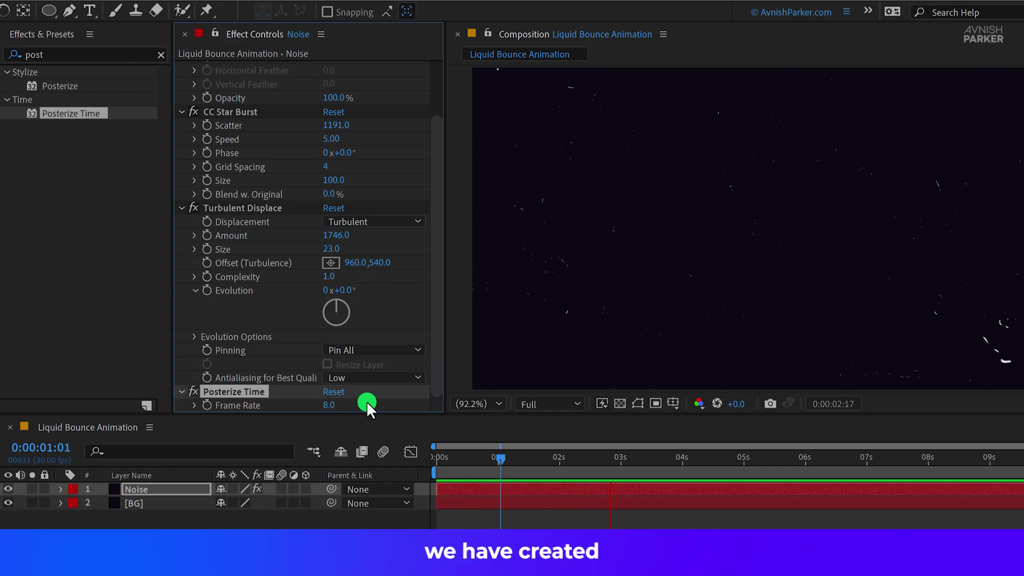
pyautogui.press('space')
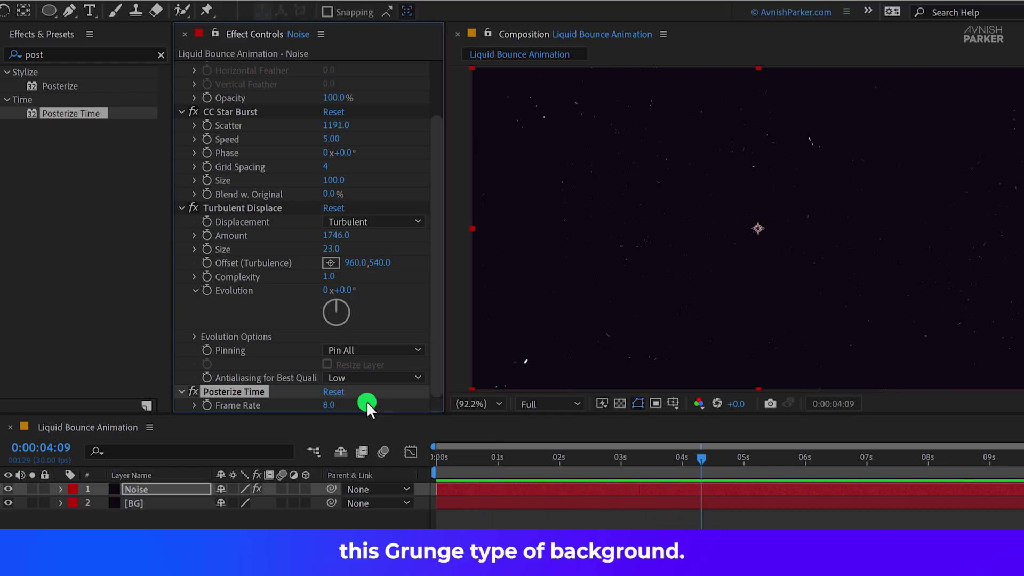
pyautogui.scroll(3, 261, 280)
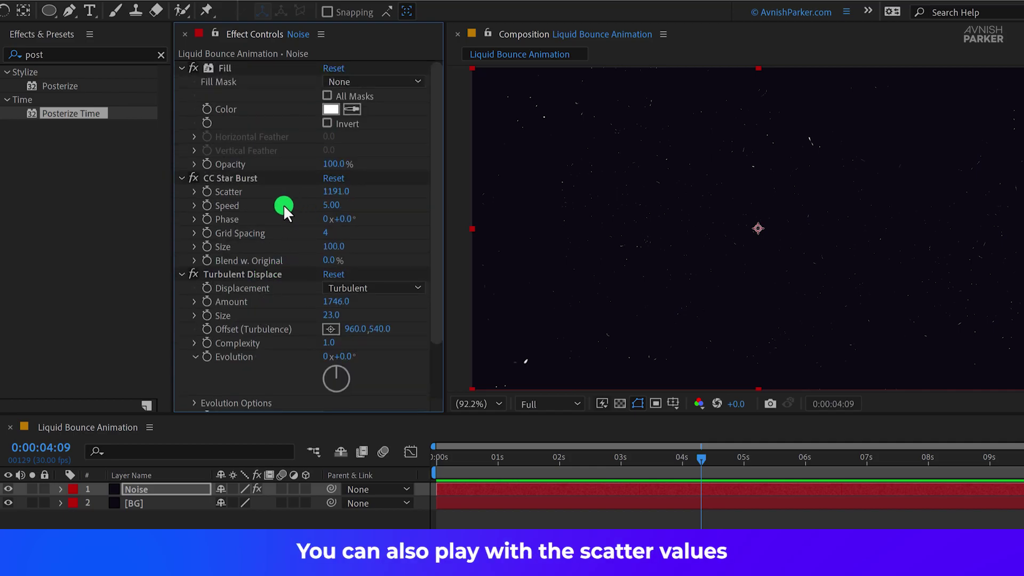
pyautogui.moveTo(334, 247); pyautogui.dragTo(309, 257)
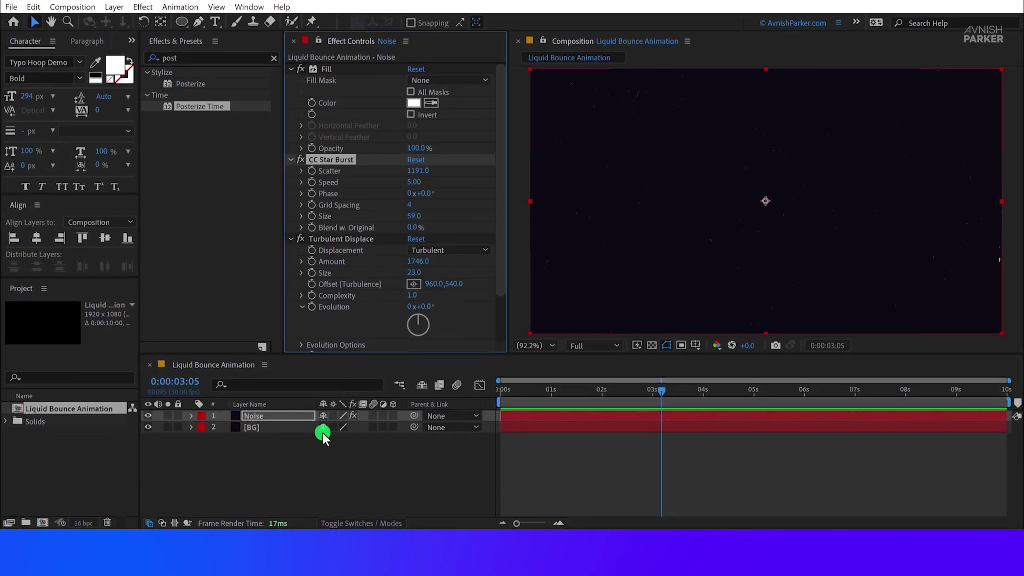
# Step: Add a white 'bond' text layer in Typo Hoop Demo Bold, 294 px, centred on both axes
pyautogui.click(280, 469)
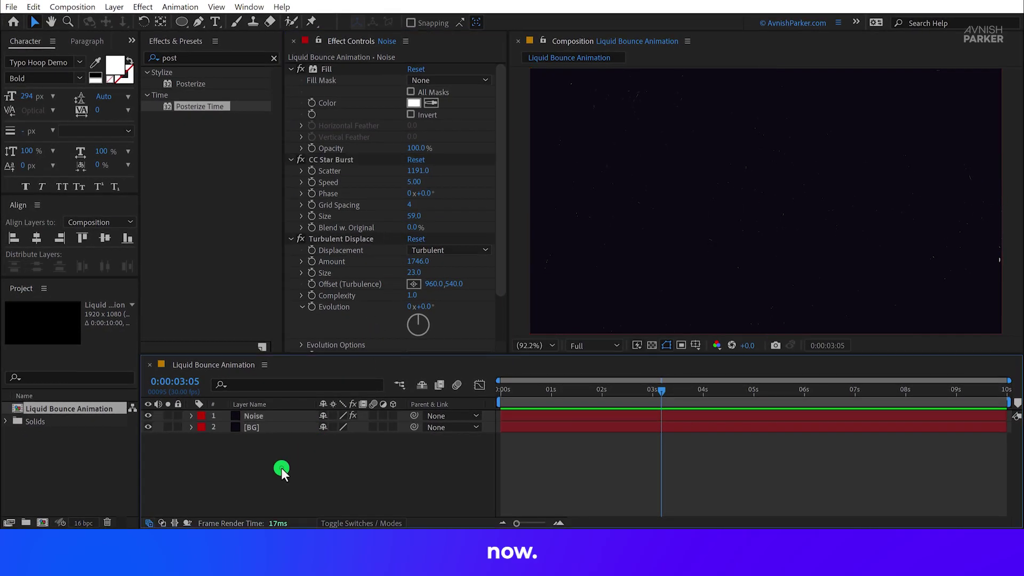
pyautogui.click(215, 23)
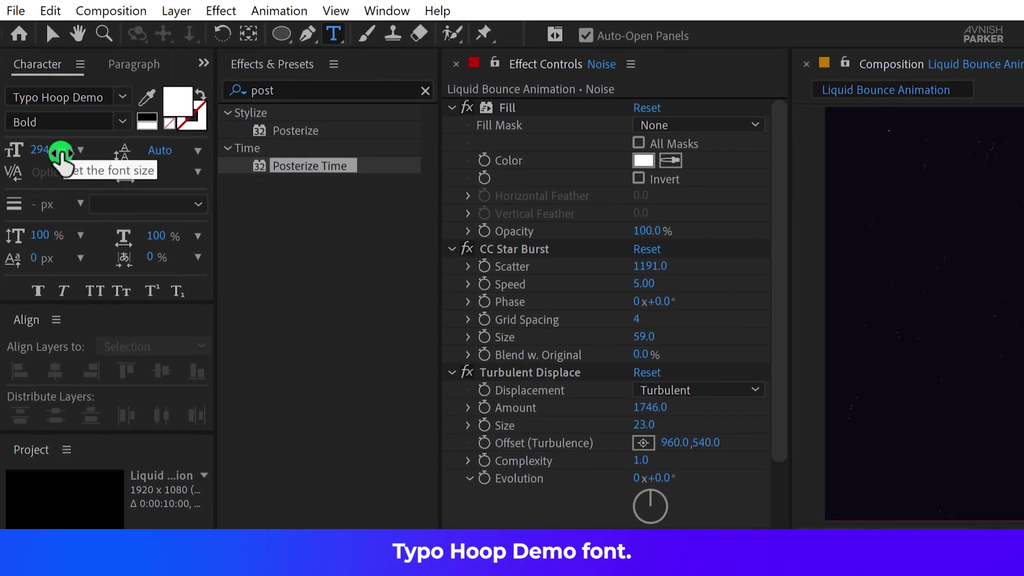
pyautogui.click(594, 278)
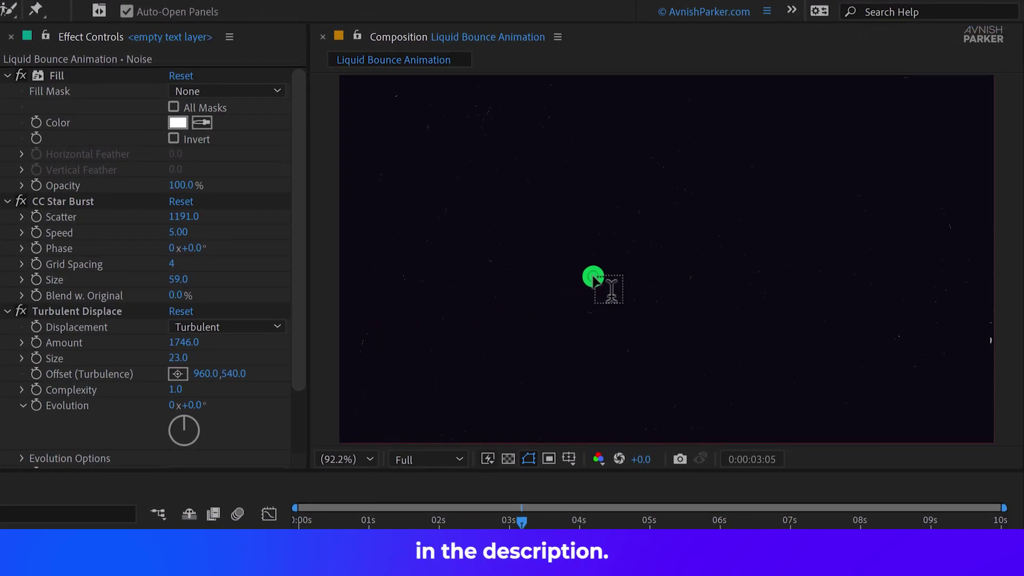
pyautogui.write('bond')
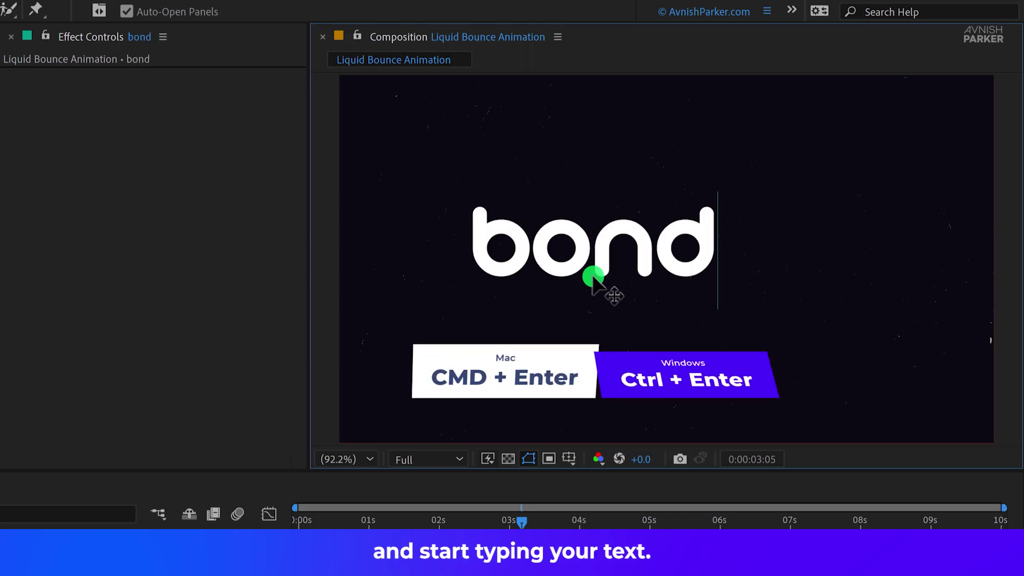
pyautogui.hotkey('ctrl', 'Return')
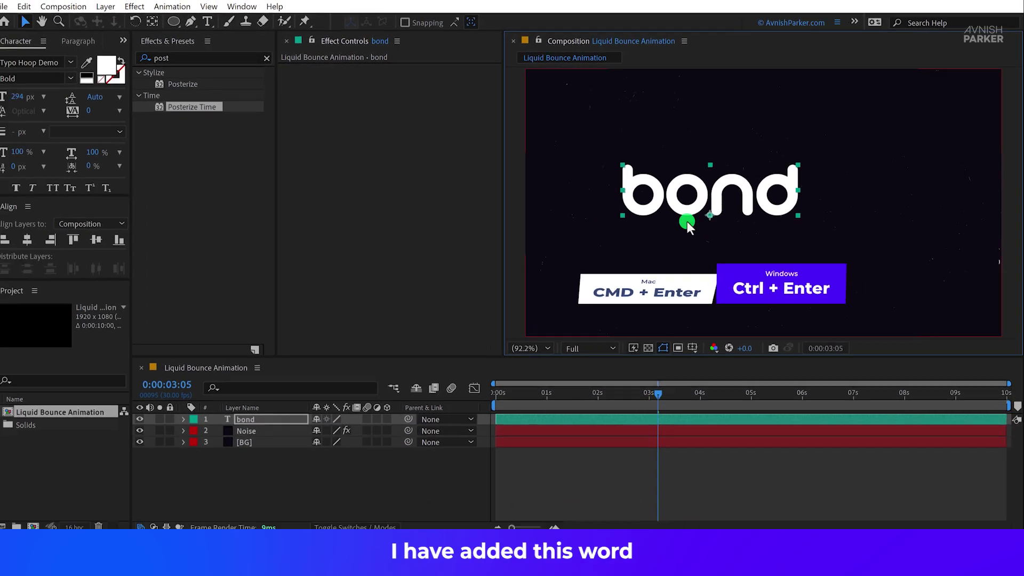
pyautogui.click(38, 238)
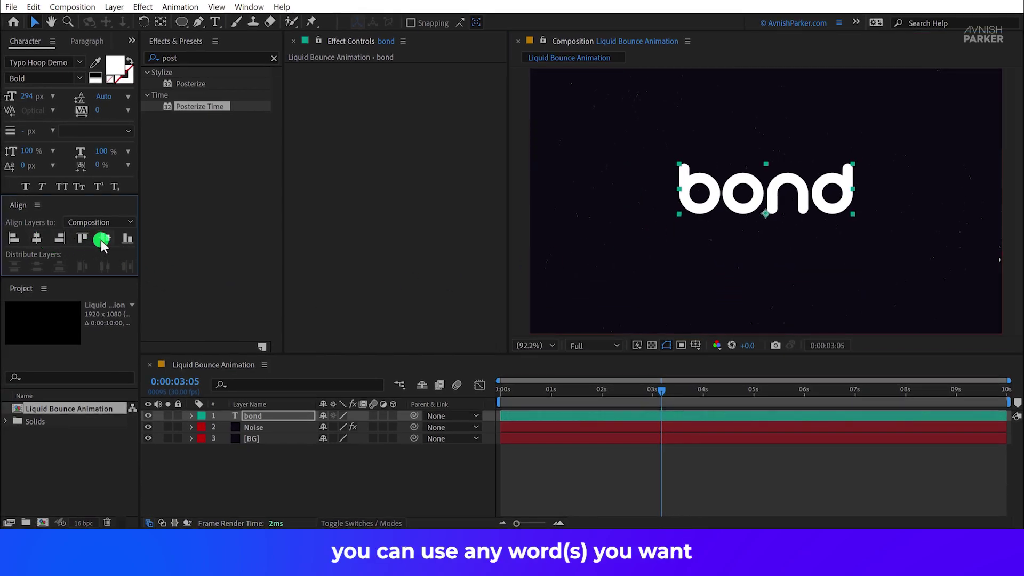
pyautogui.click(101, 240)
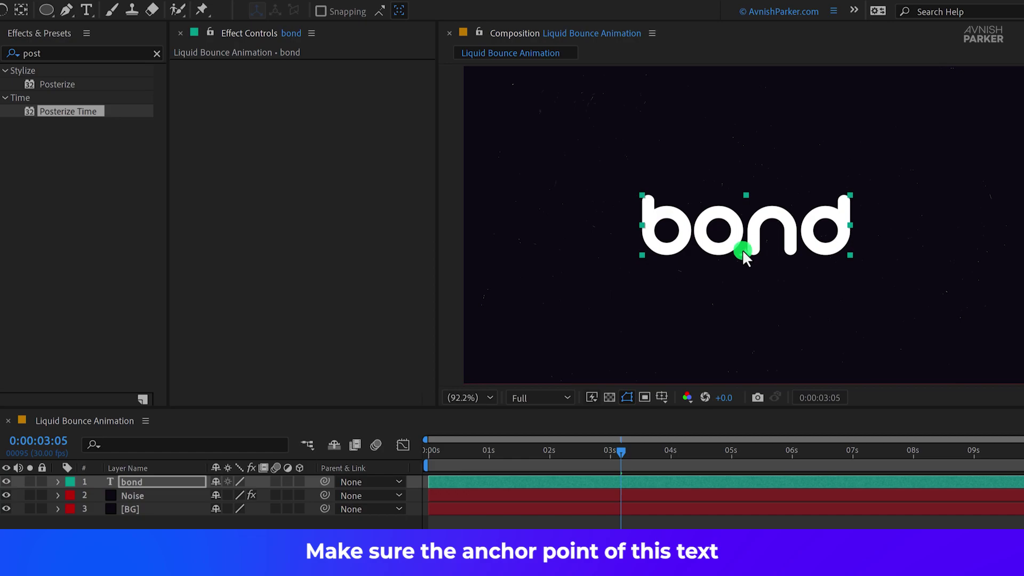
# Step: Move the bond layer's anchor point to the bottom centre of the word with the Pan Behind tool
pyautogui.click(22, 10)
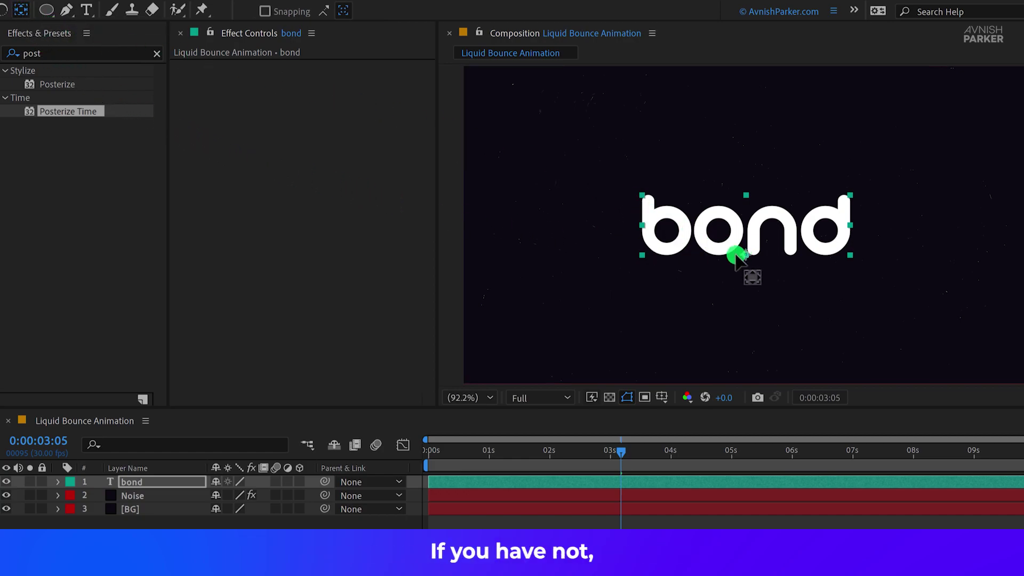
pyautogui.moveTo(743, 256)
pyautogui.mouseDown()
pyautogui.moveTo(748, 234)
pyautogui.moveTo(746, 258)
pyautogui.mouseUp()
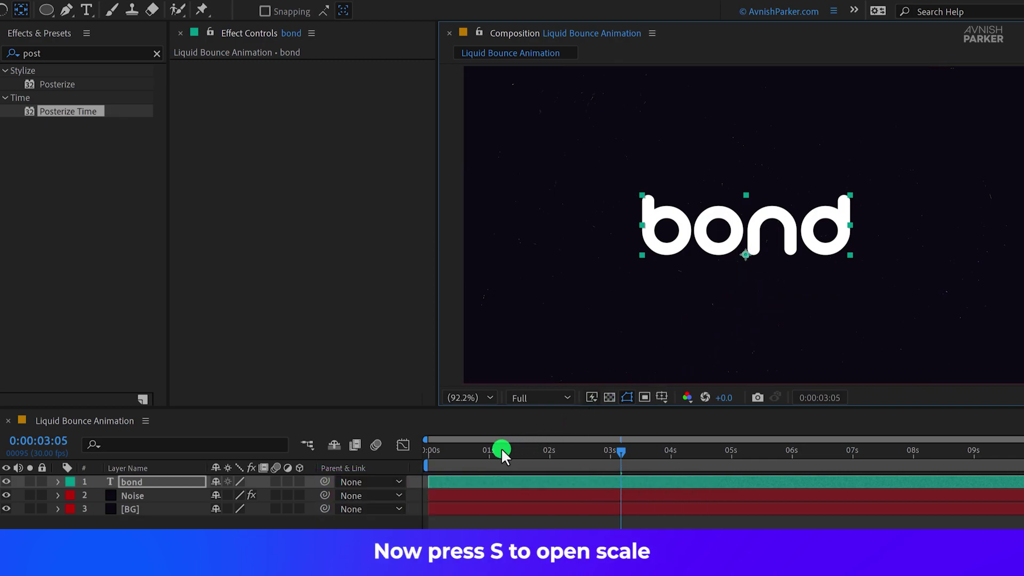
# Step: Scale the bond text layer down to 70%
pyautogui.press('s')
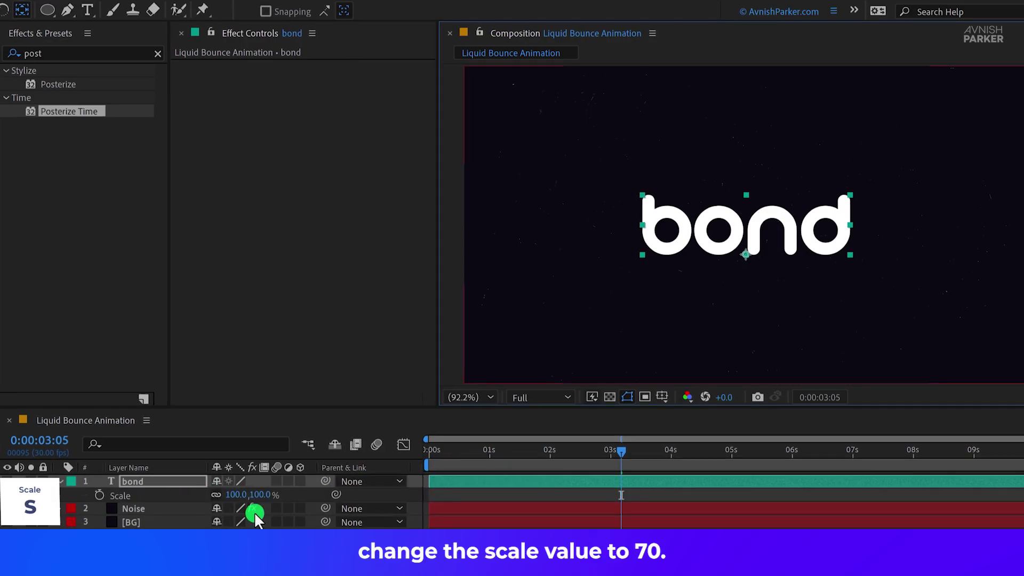
pyautogui.moveTo(260, 496); pyautogui.dragTo(247, 500)
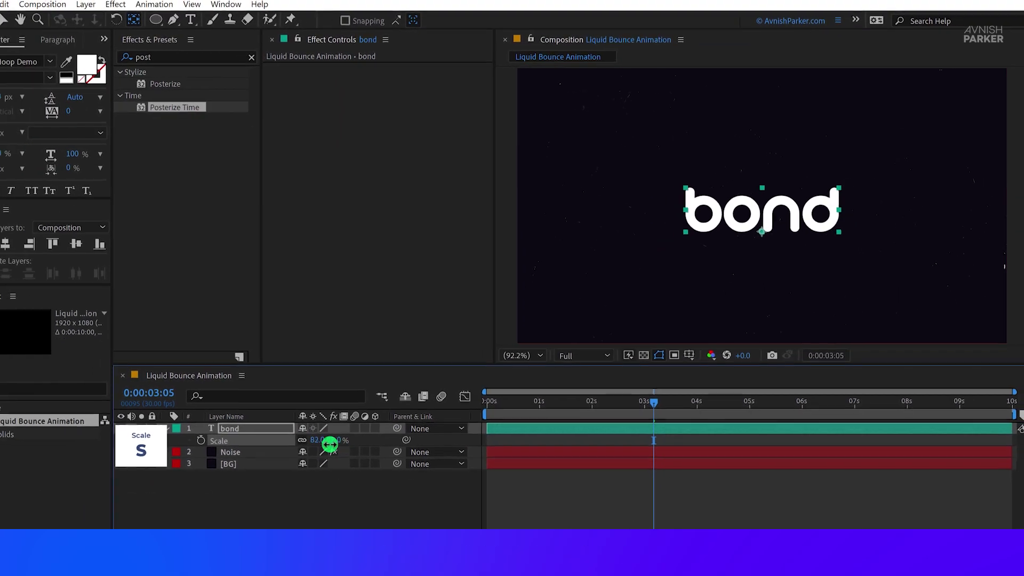
pyautogui.moveTo(330, 445); pyautogui.dragTo(323, 443)
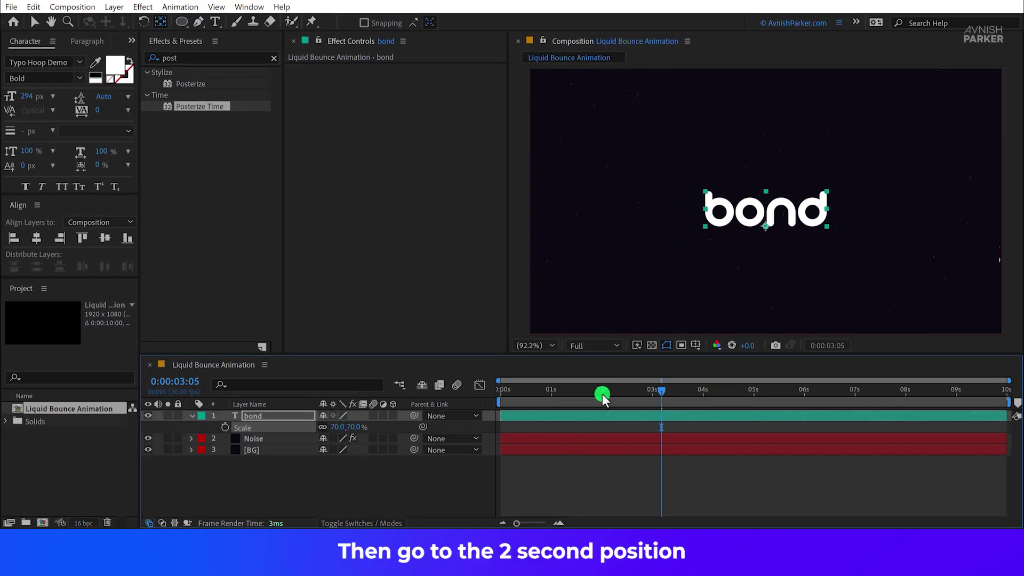
# Step: Set Position and Rotation keyframes for bond at 0:00:02:00
pyautogui.click(602, 395)
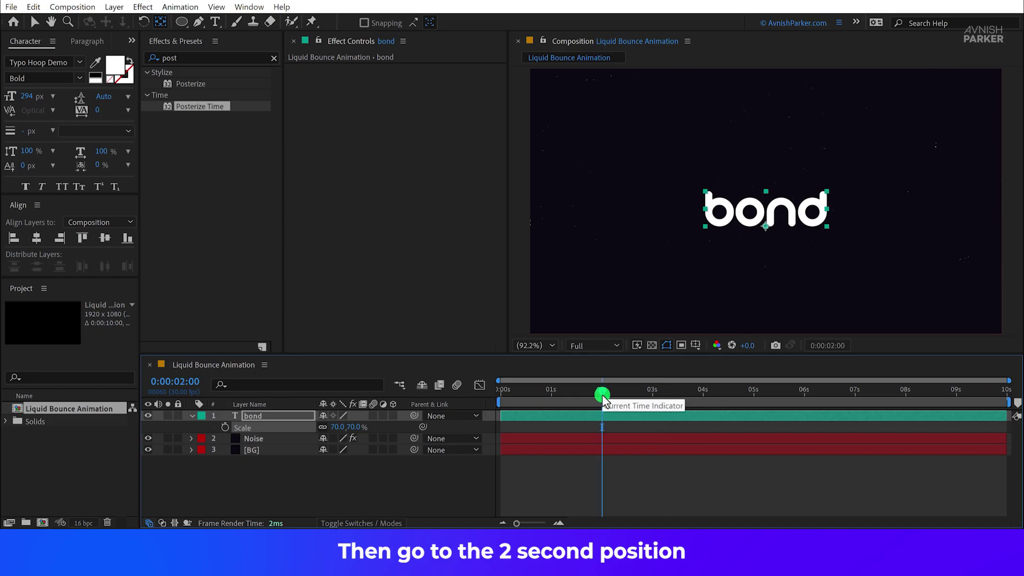
pyautogui.press('p')
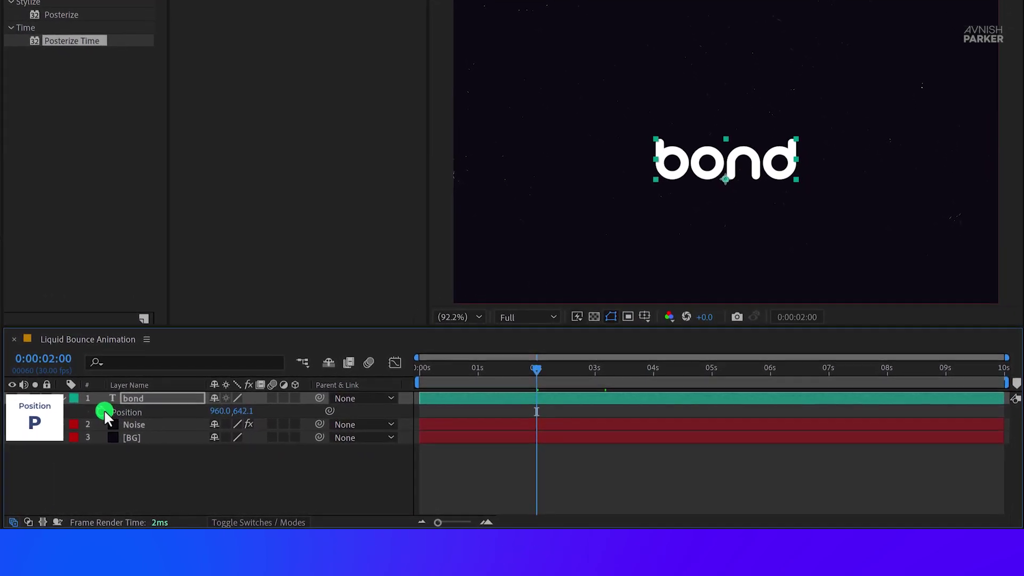
pyautogui.click(103, 409)
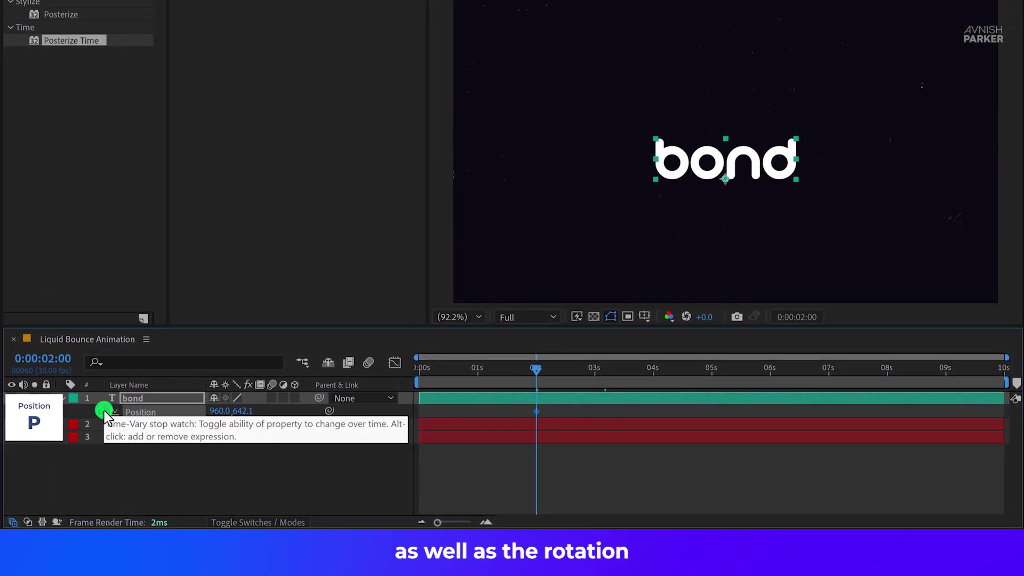
pyautogui.press('r')
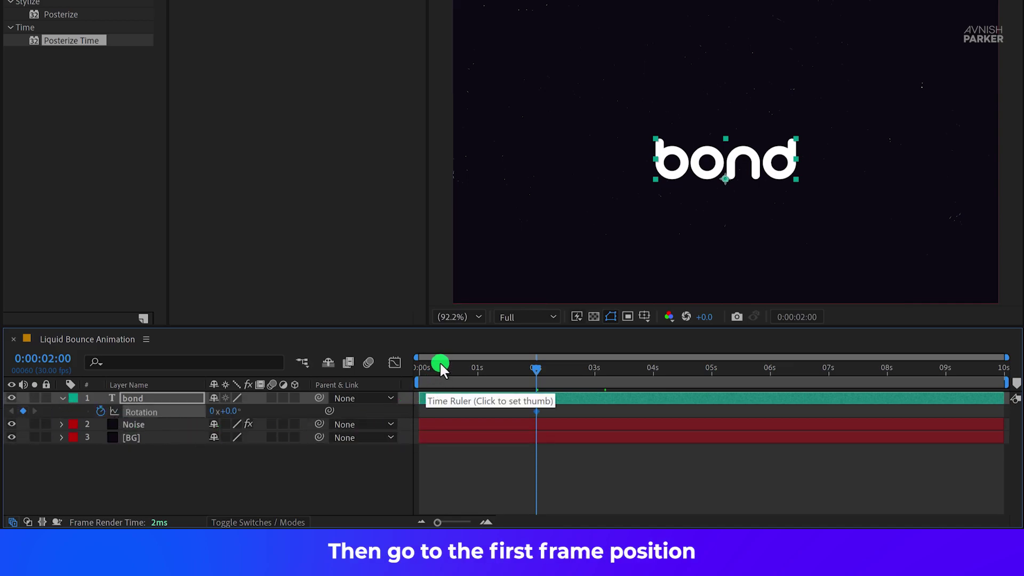
# Step: At 0 seconds, move bond above the frame to Position 960, -163.9
pyautogui.click(420, 367)
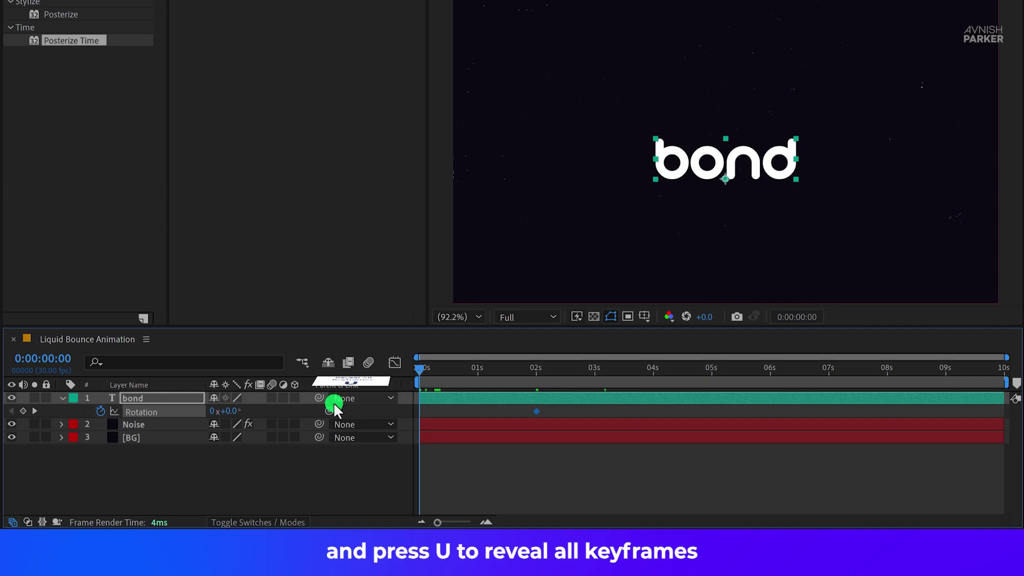
pyautogui.press('u')
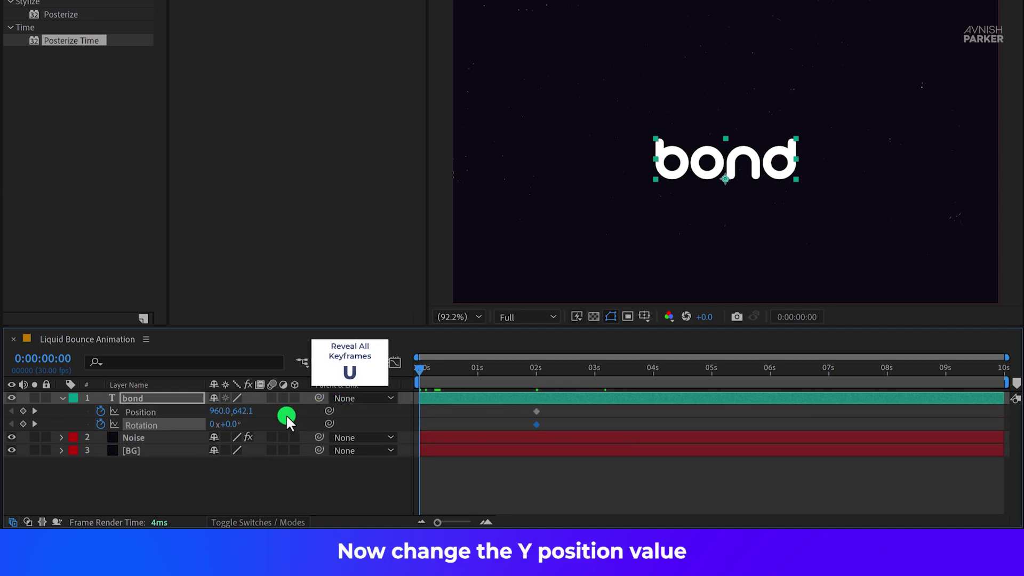
pyautogui.moveTo(249, 414); pyautogui.dragTo(178, 422)
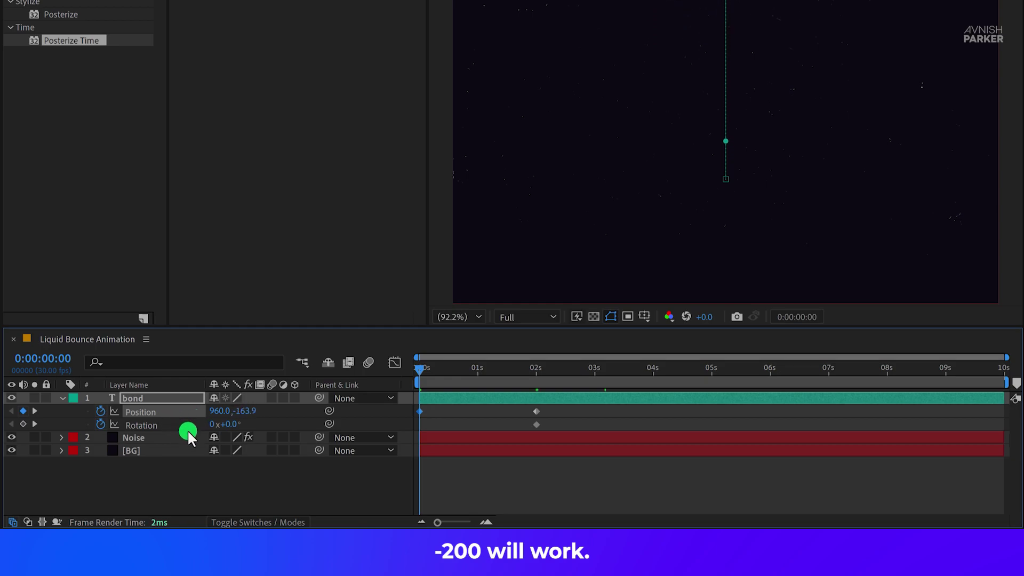
pyautogui.moveTo(418, 368)
pyautogui.mouseDown()
pyautogui.moveTo(484, 385)
pyautogui.moveTo(408, 375)
pyautogui.mouseUp()
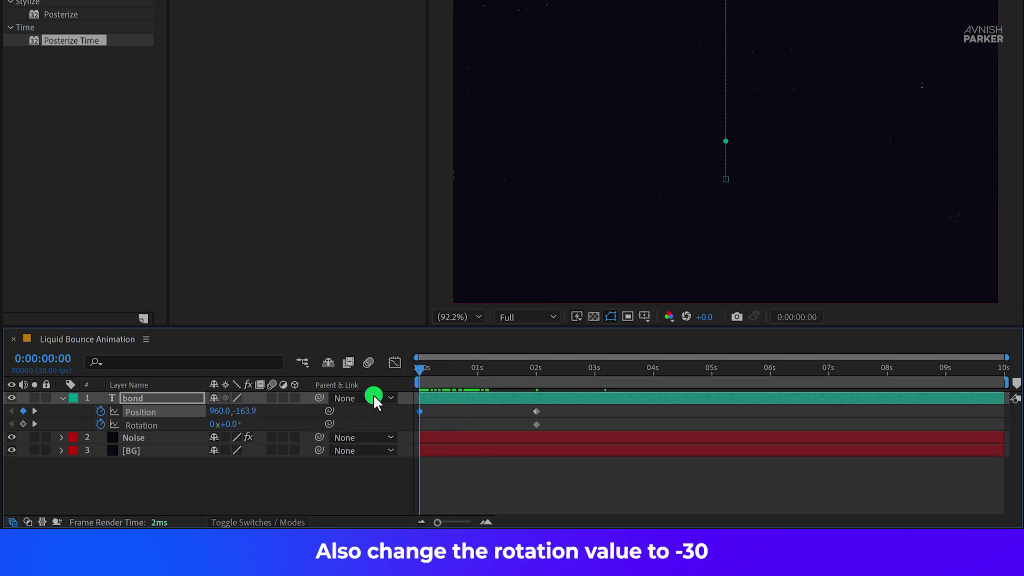
# Step: Set bond's starting Rotation to -30° and preview the drop
pyautogui.click(236, 425)
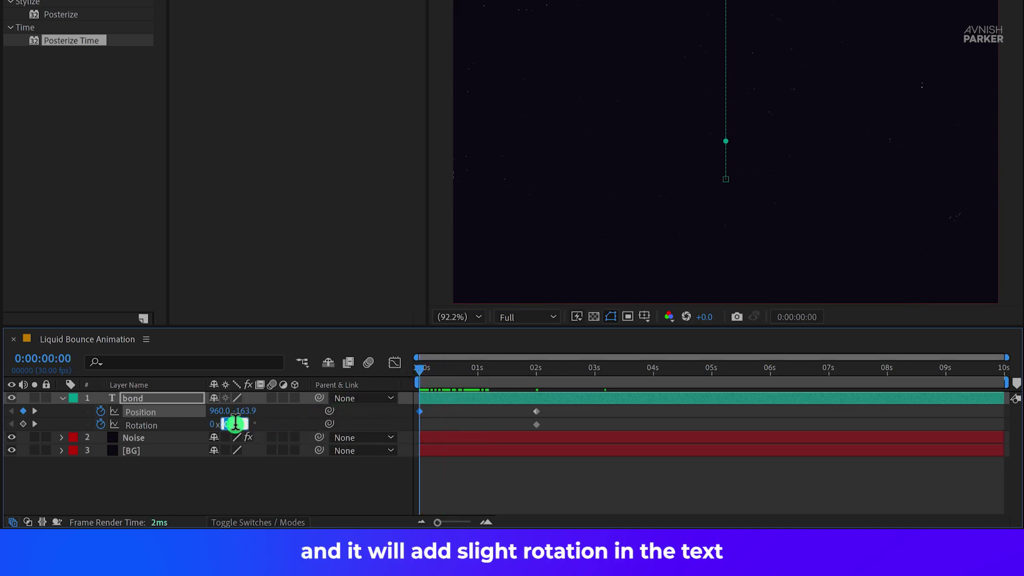
pyautogui.write('-3')
pyautogui.press('Return')
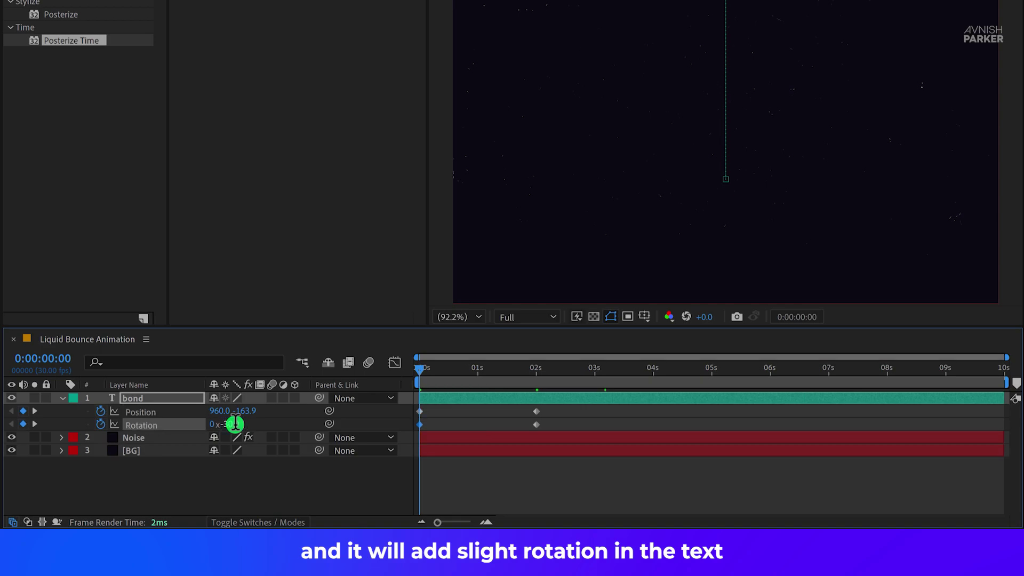
pyautogui.press('space')
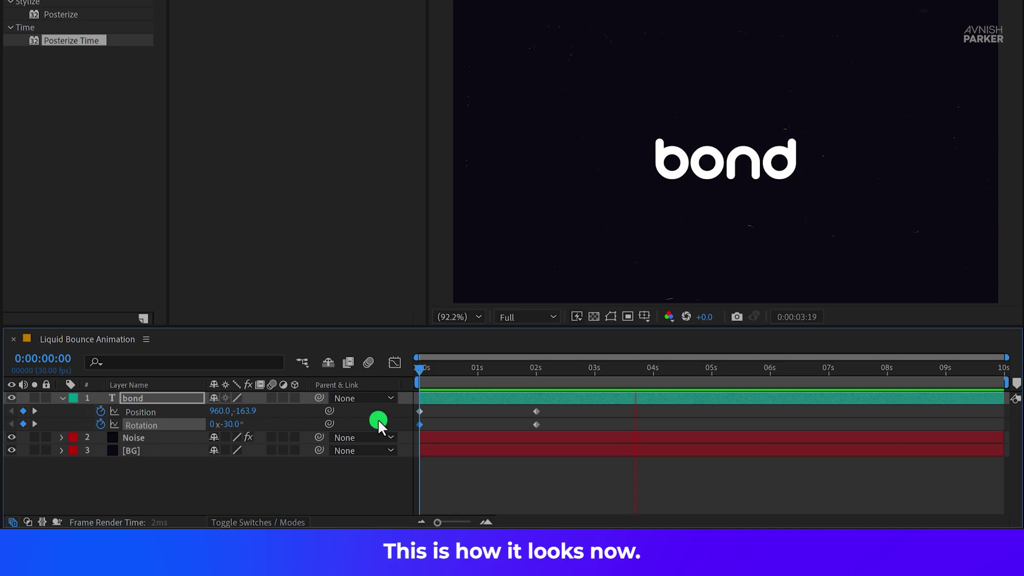
pyautogui.moveTo(448, 370); pyautogui.dragTo(462, 400)
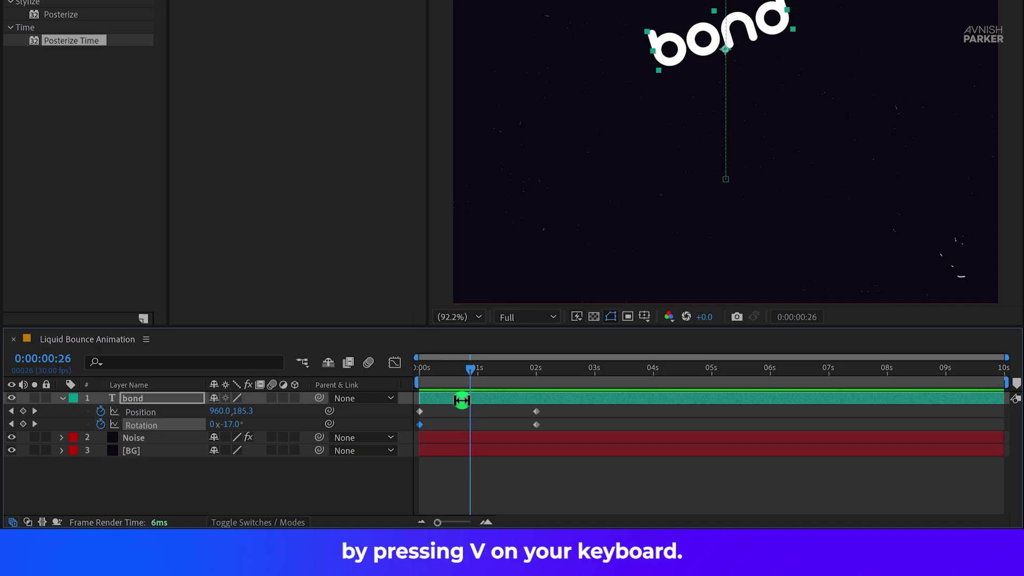
# Step: Select bond's Position keyframes to show its straight vertical motion path
pyautogui.click(726, 179)
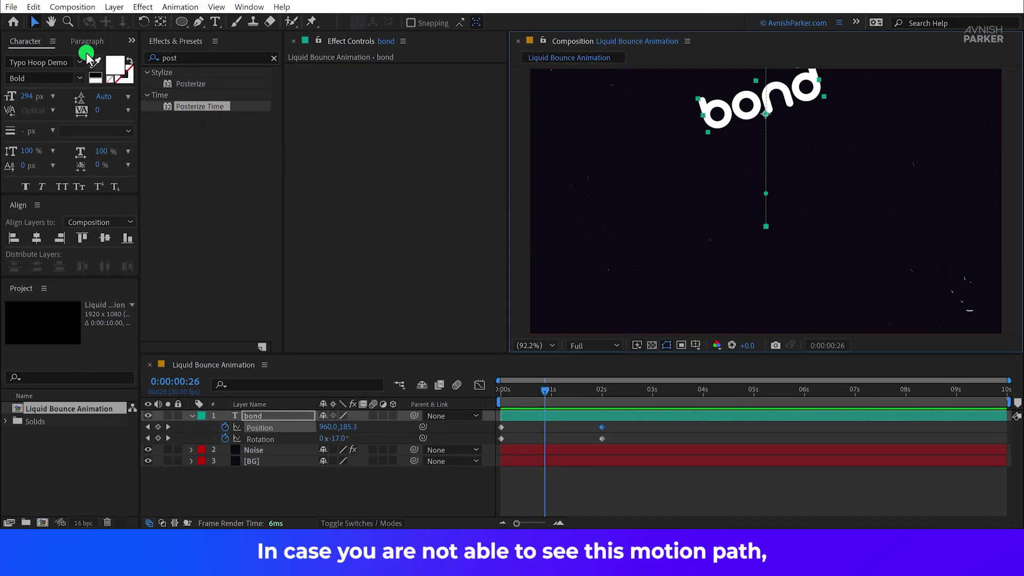
# Step: Set the Display preference Motion Path option to All Keyframes
pyautogui.click(33, 6)
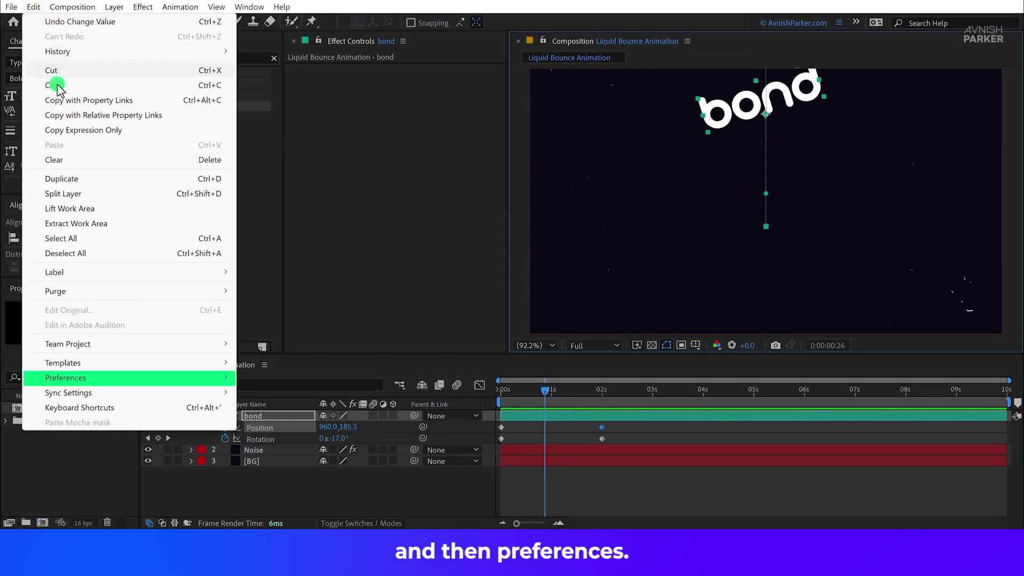
pyautogui.moveTo(110, 377)
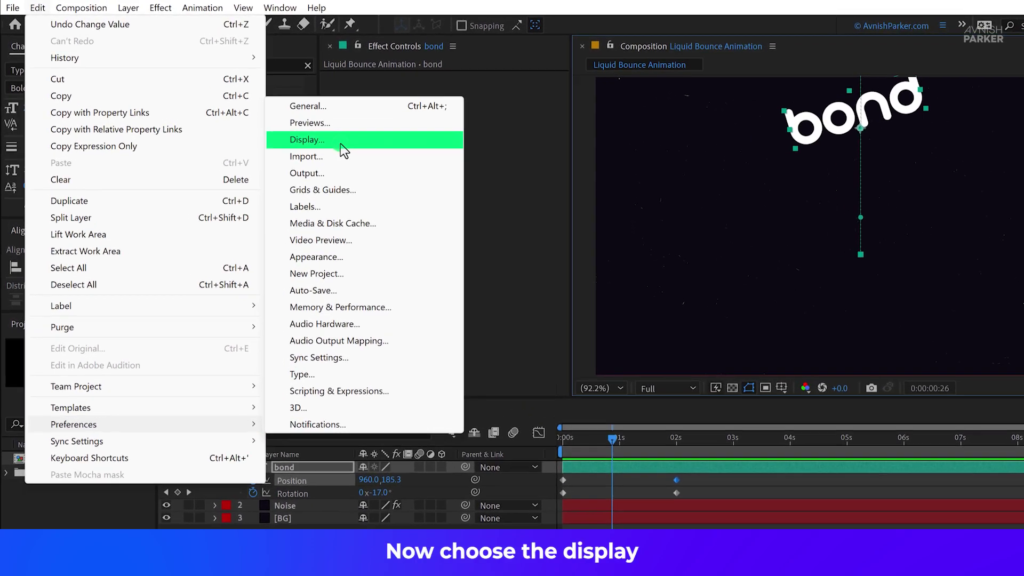
pyautogui.click(290, 125)
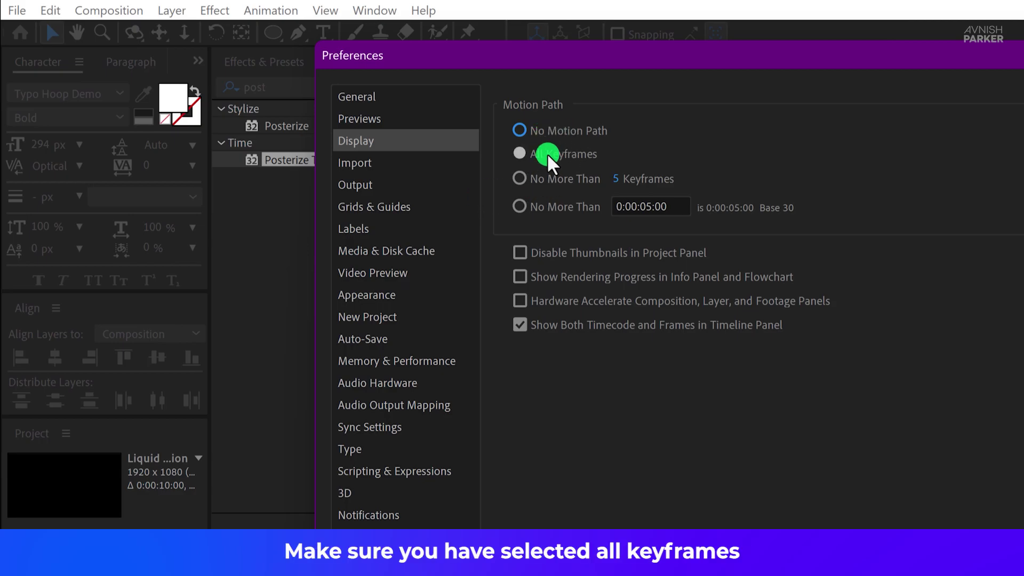
pyautogui.click(546, 153)
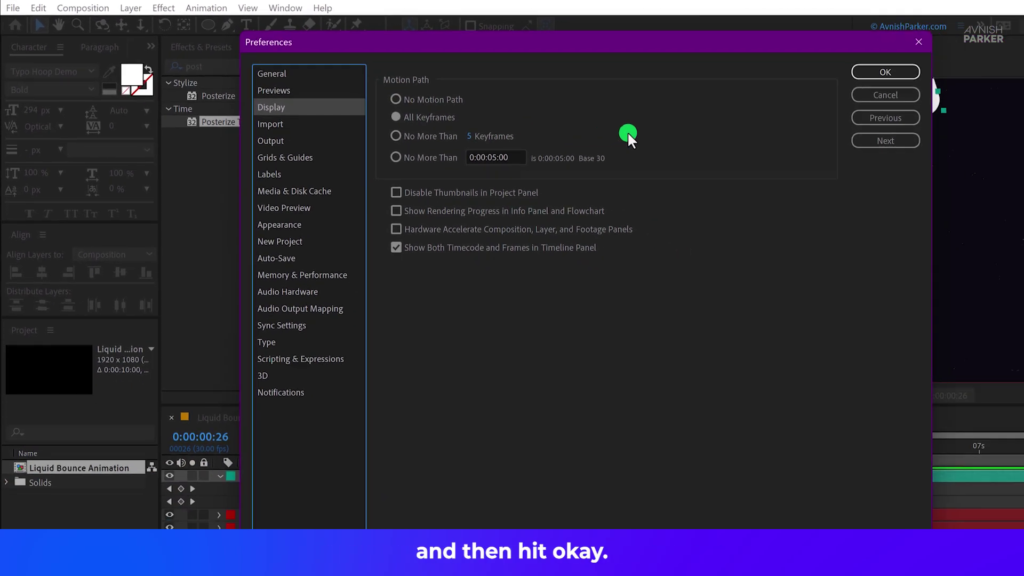
pyautogui.click(768, 63)
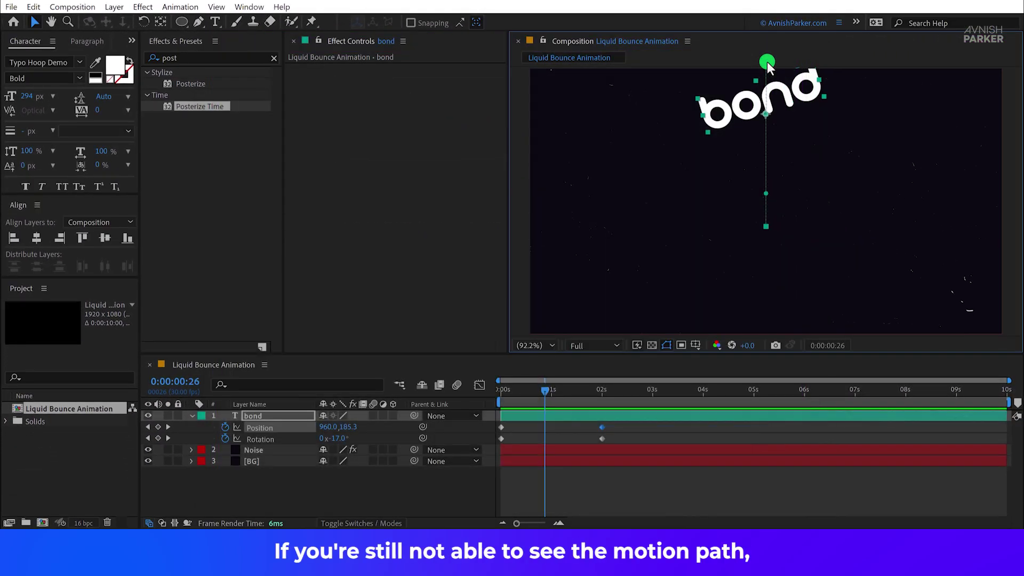
# Step: Select bond's first path keyframe and bend its motion path out to the left
pyautogui.click(781, 209)
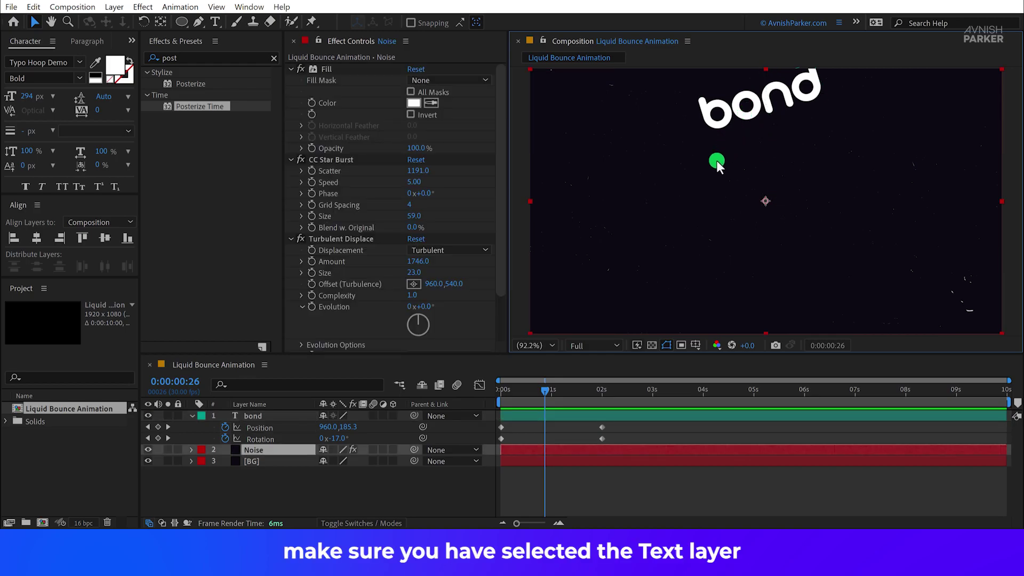
pyautogui.click(326, 420)
pyautogui.click(254, 417)
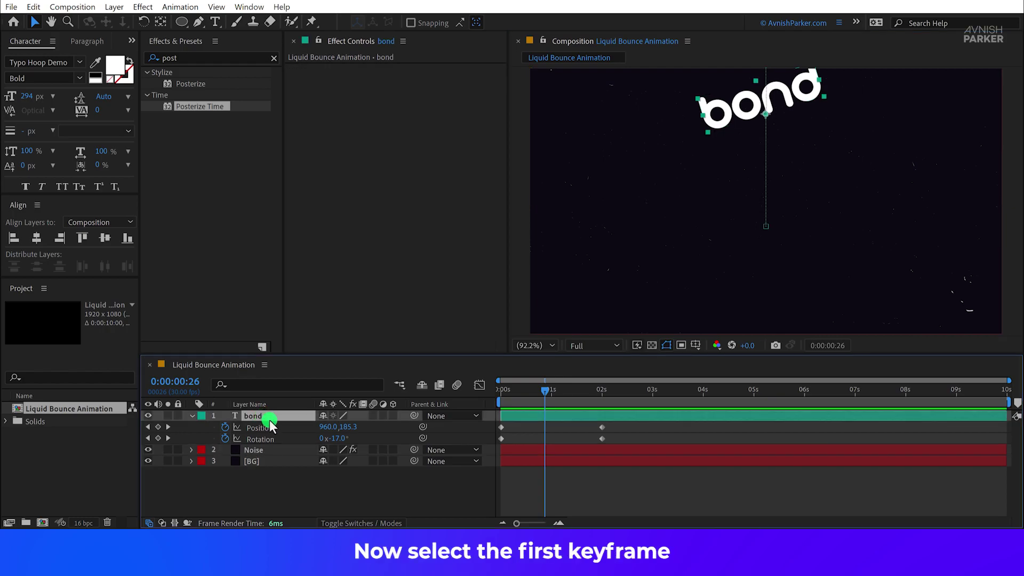
pyautogui.click(766, 226)
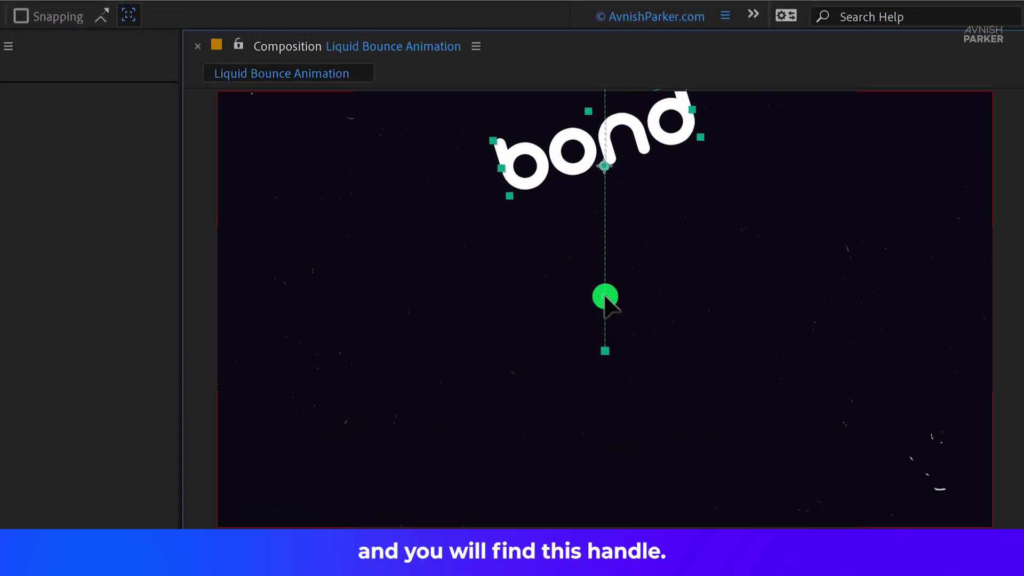
pyautogui.moveTo(607, 300); pyautogui.dragTo(542, 286)
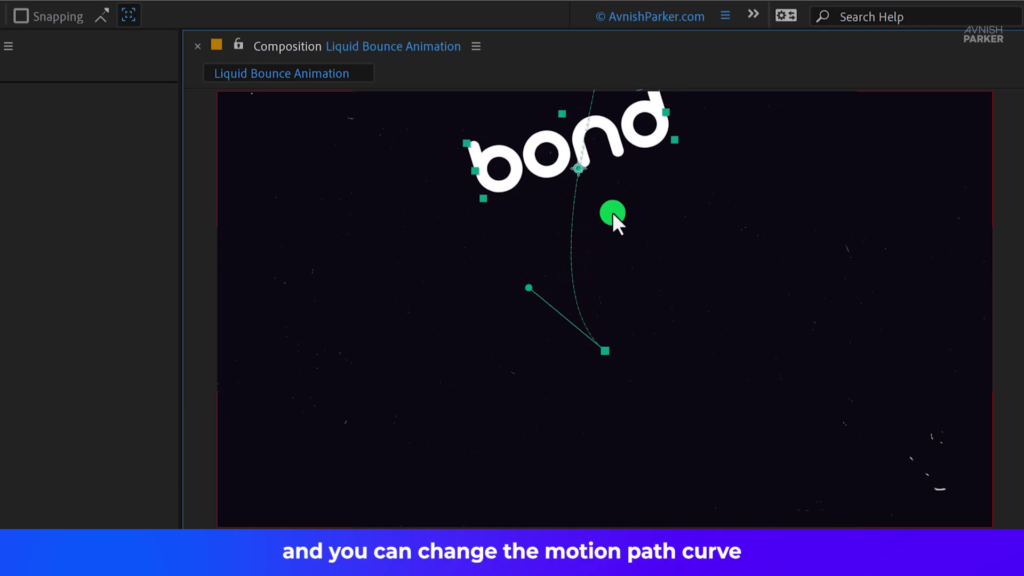
pyautogui.moveTo(624, 155); pyautogui.dragTo(631, 233)
pyautogui.moveTo(615, 170); pyautogui.dragTo(633, 302)
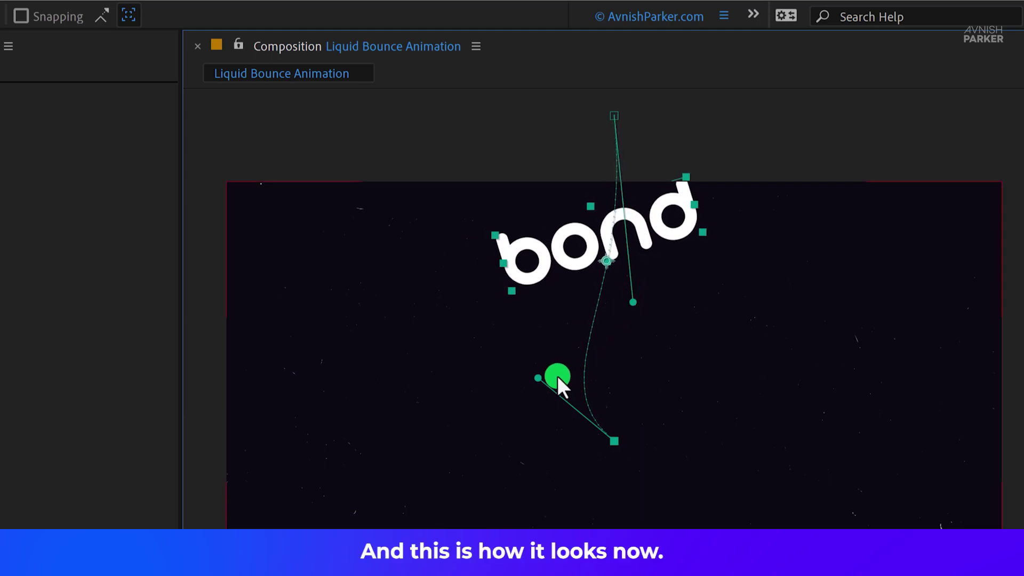
# Step: Swing the path's lower part left and upper part right, then preview the curved drop
pyautogui.moveTo(537, 376); pyautogui.dragTo(507, 341)
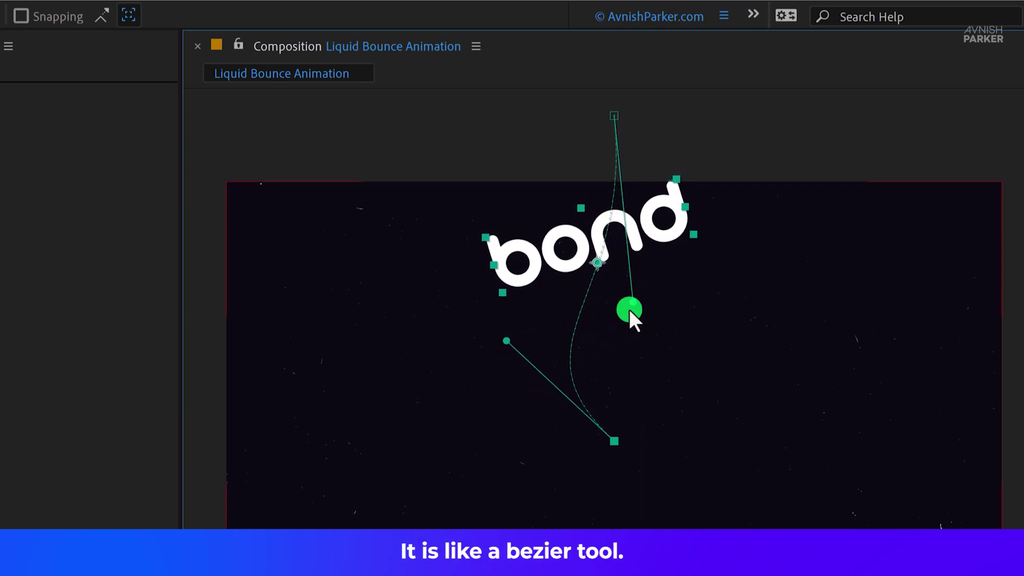
pyautogui.moveTo(631, 308); pyautogui.dragTo(654, 289)
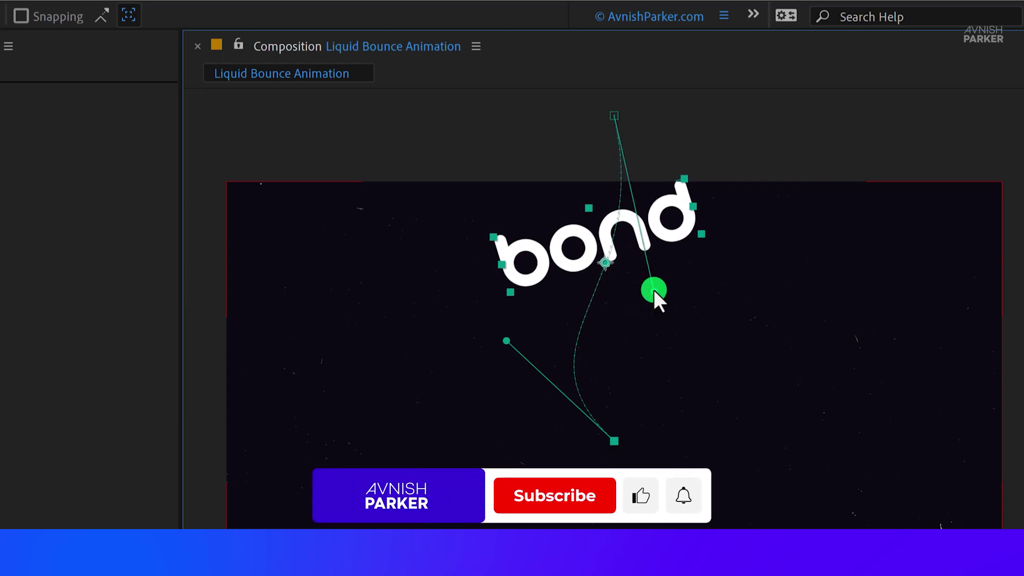
pyautogui.press('space')
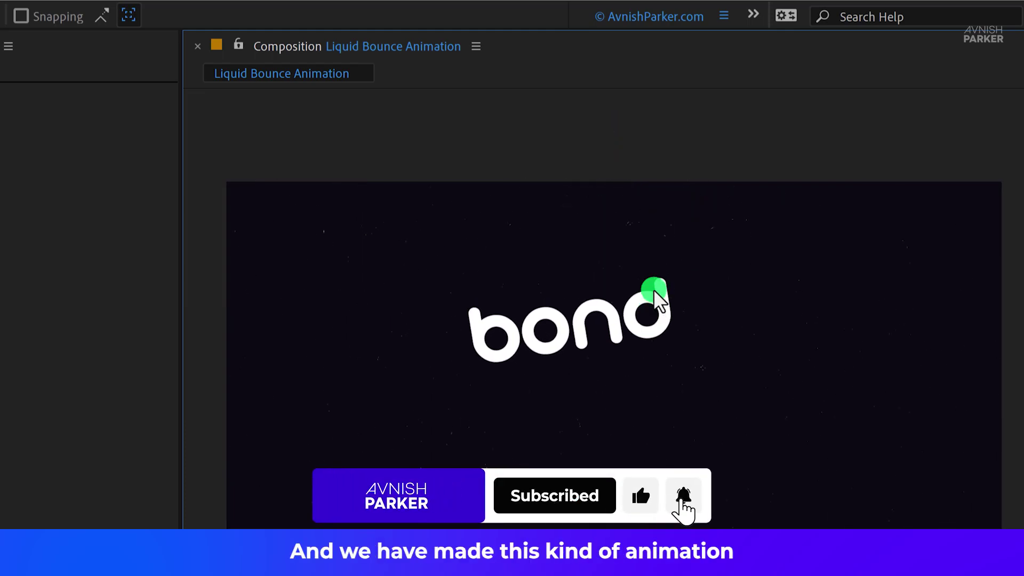
pyautogui.press('space')
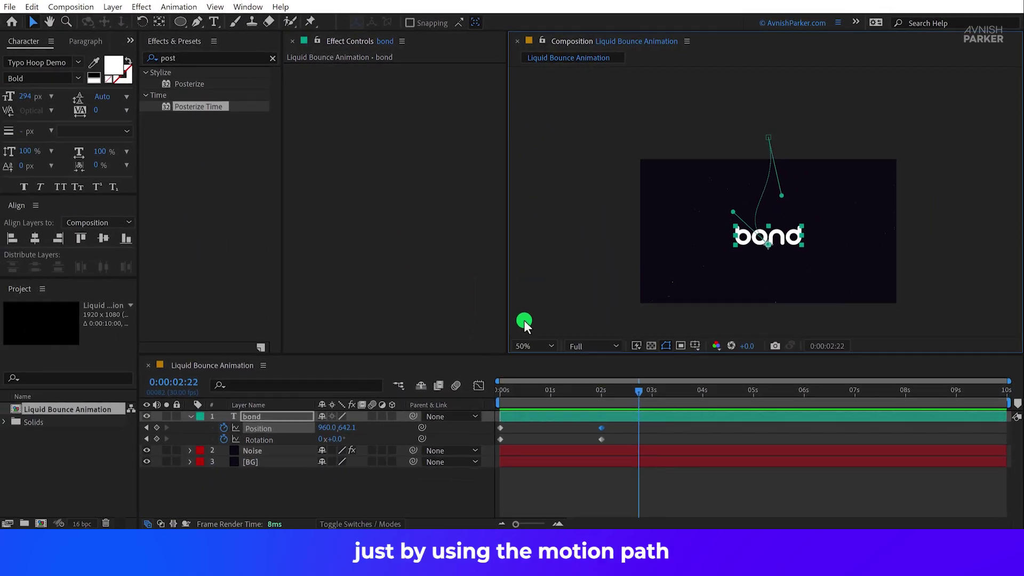
pyautogui.click(526, 345)
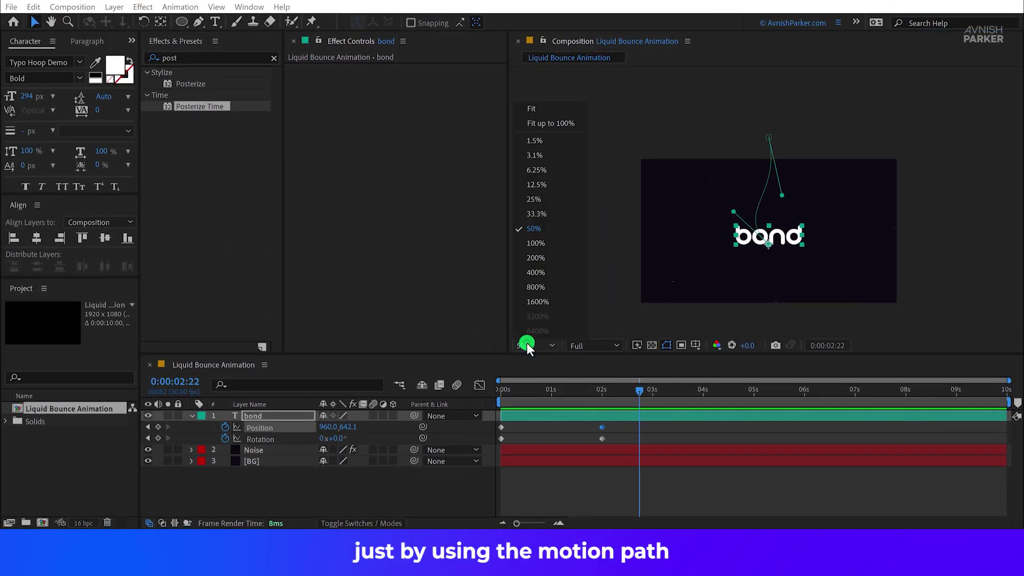
pyautogui.click(559, 126)
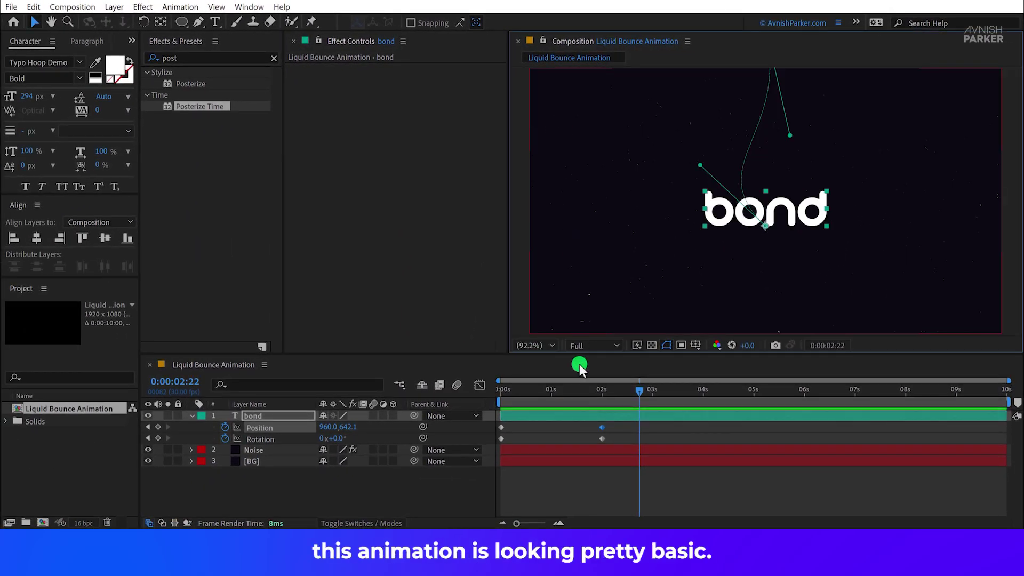
pyautogui.click(565, 433)
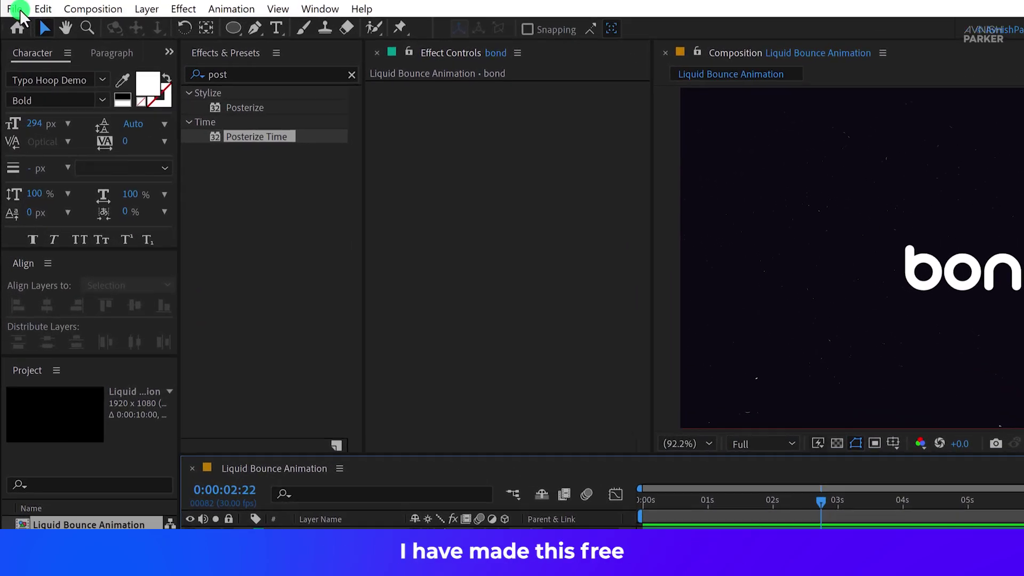
# Step: Run The Magic Button script and add Bounce expressions to bond's Position and Rotation
pyautogui.click(11, 7)
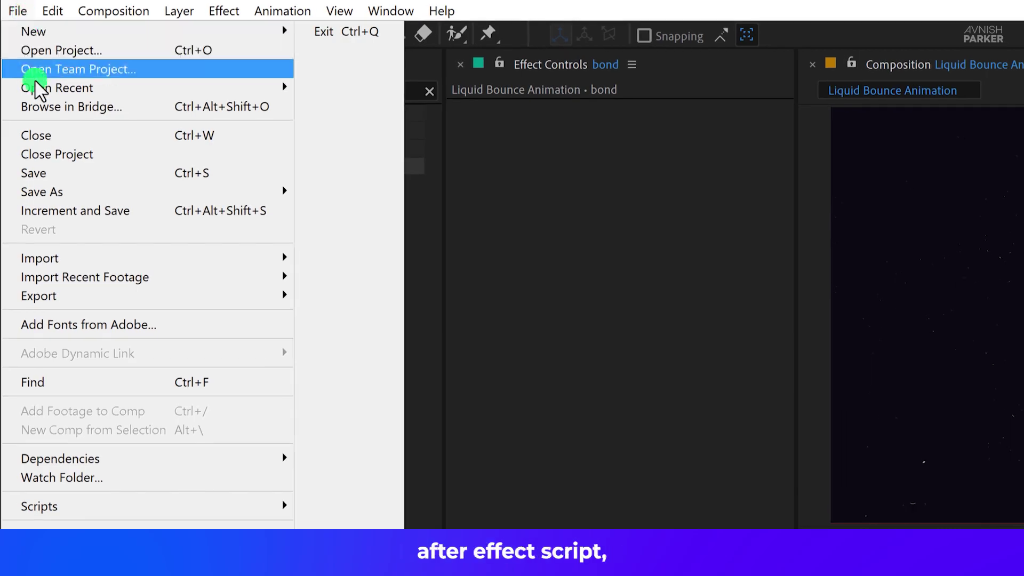
pyautogui.moveTo(137, 505)
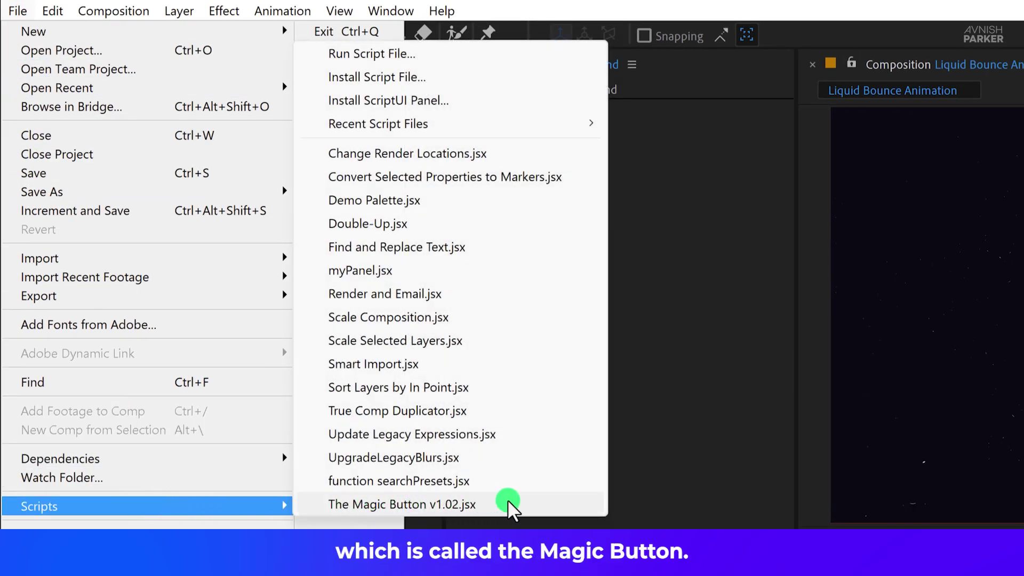
pyautogui.click(477, 504)
pyautogui.click(754, 375)
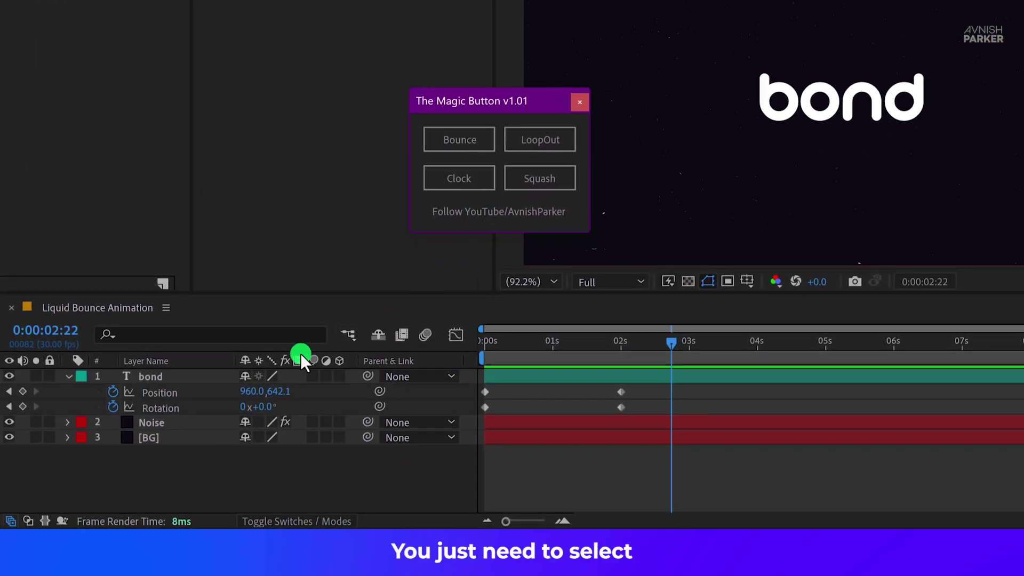
pyautogui.click(162, 395)
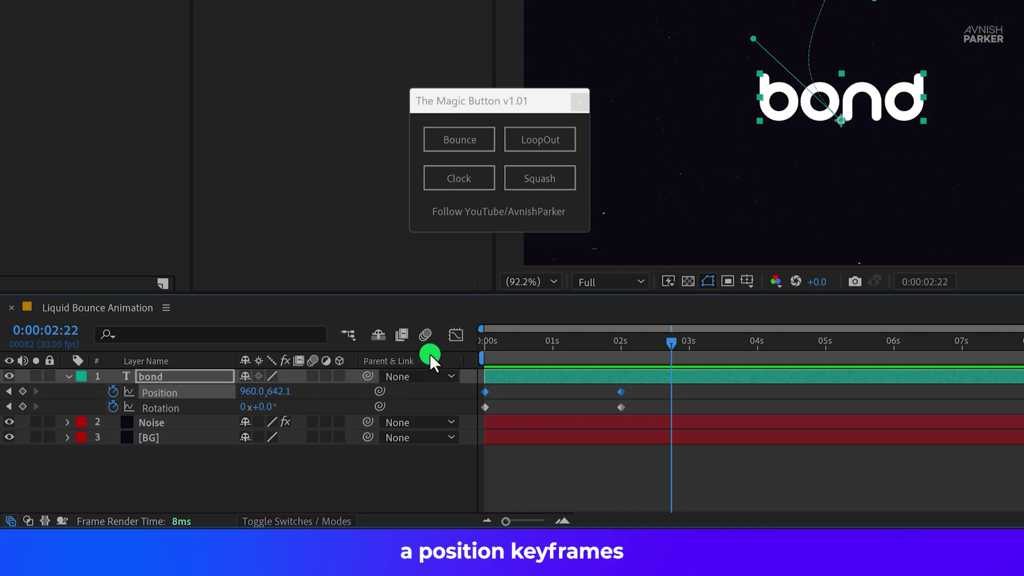
pyautogui.click(464, 145)
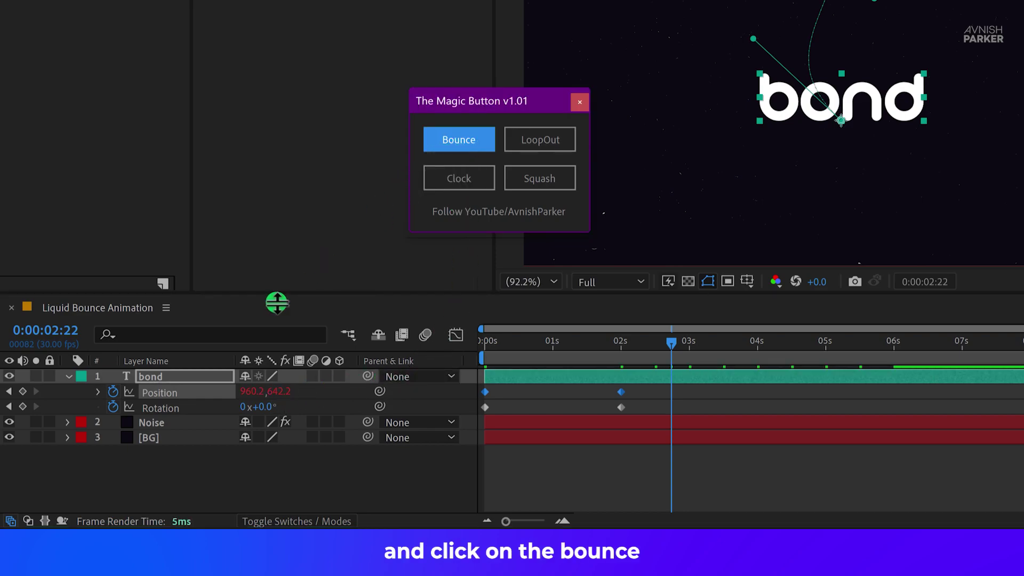
pyautogui.click(160, 408)
pyautogui.click(459, 143)
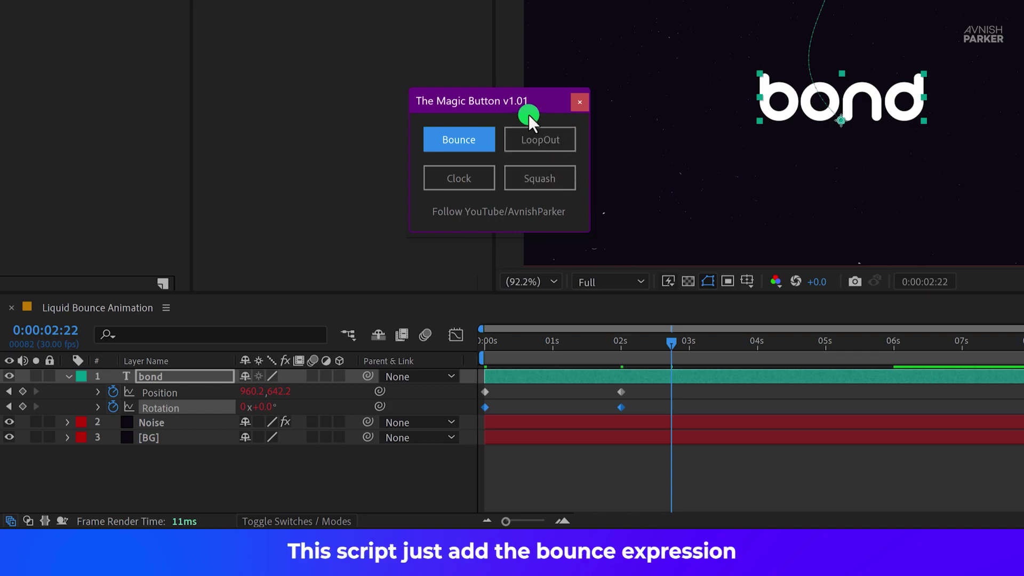
# Step: Reveal the expressions, inspect the Rotation bounce code, and preview the bounce
pyautogui.click(186, 406)
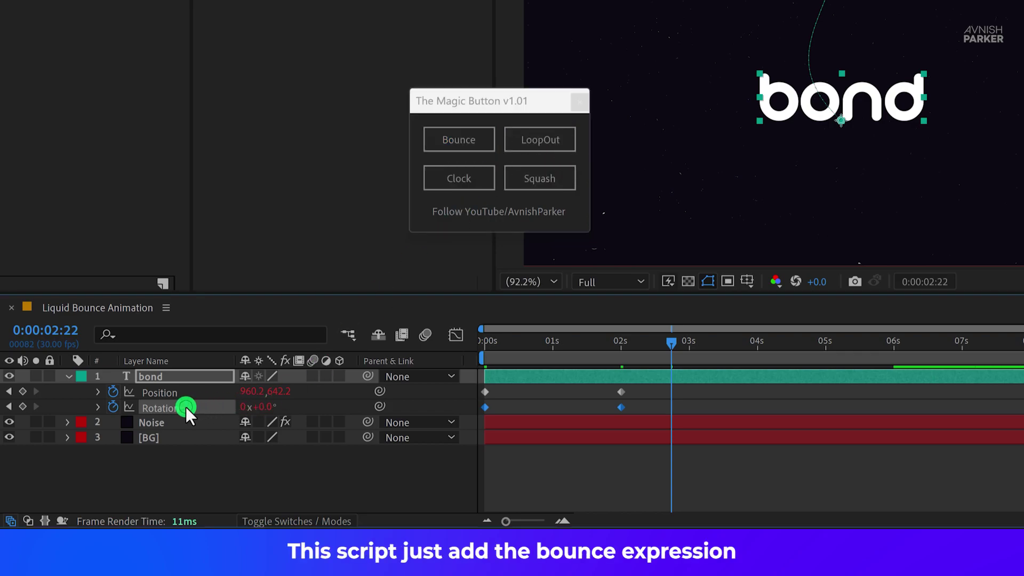
pyautogui.press('e')
pyautogui.press('e')
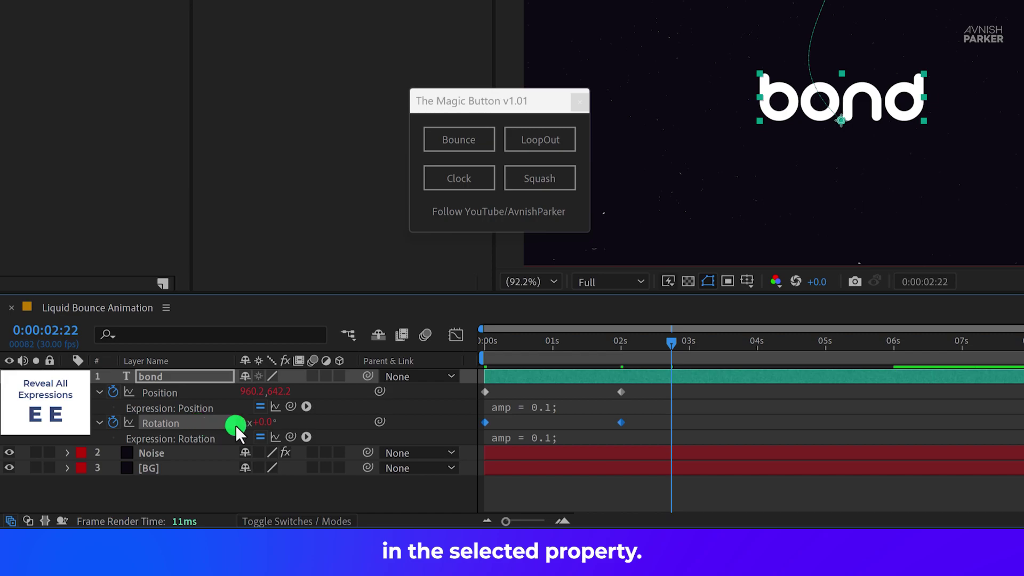
pyautogui.click(313, 426)
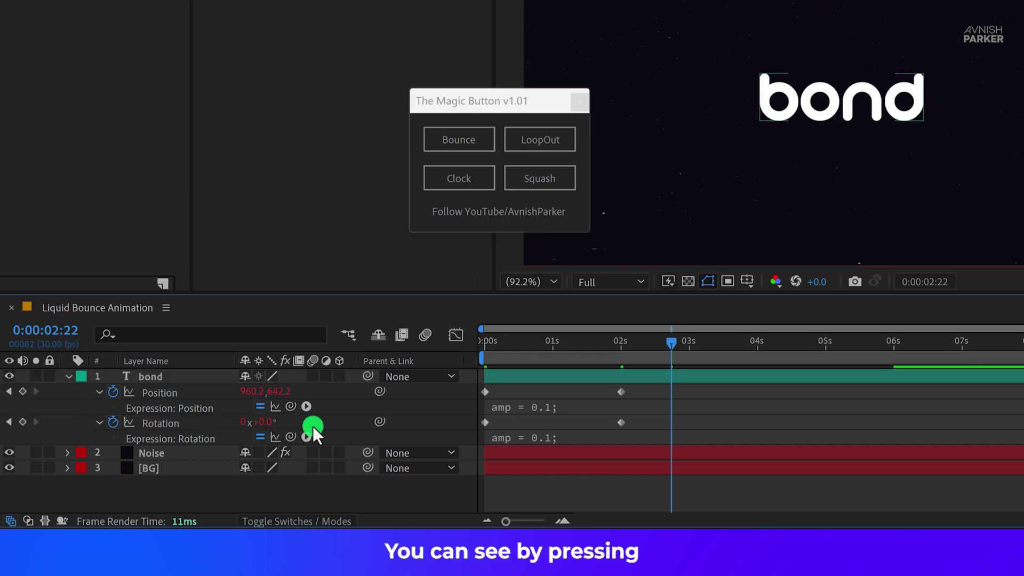
pyautogui.click(523, 437)
pyautogui.scroll(-5, 597, 453)
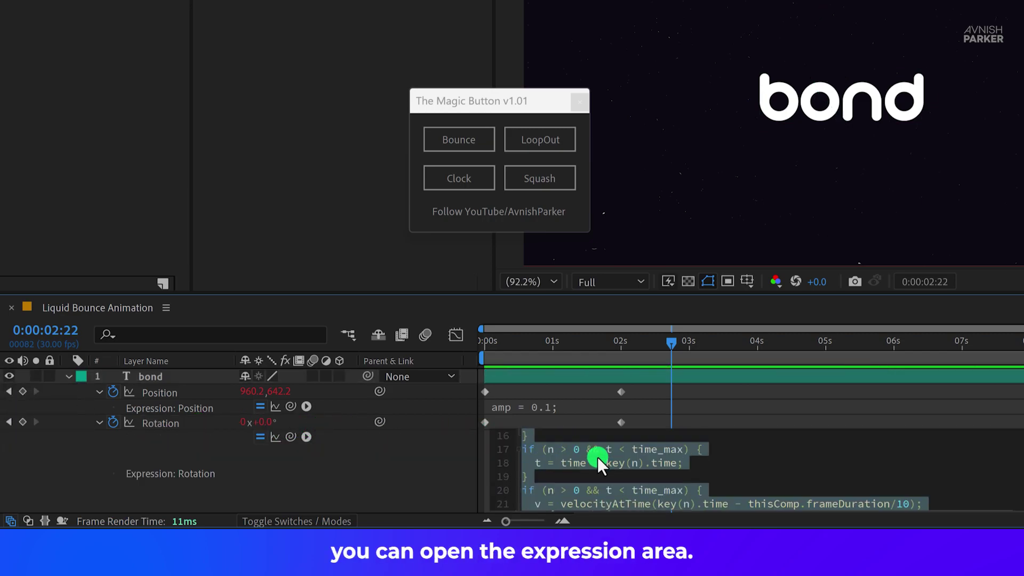
pyautogui.scroll(5, 597, 457)
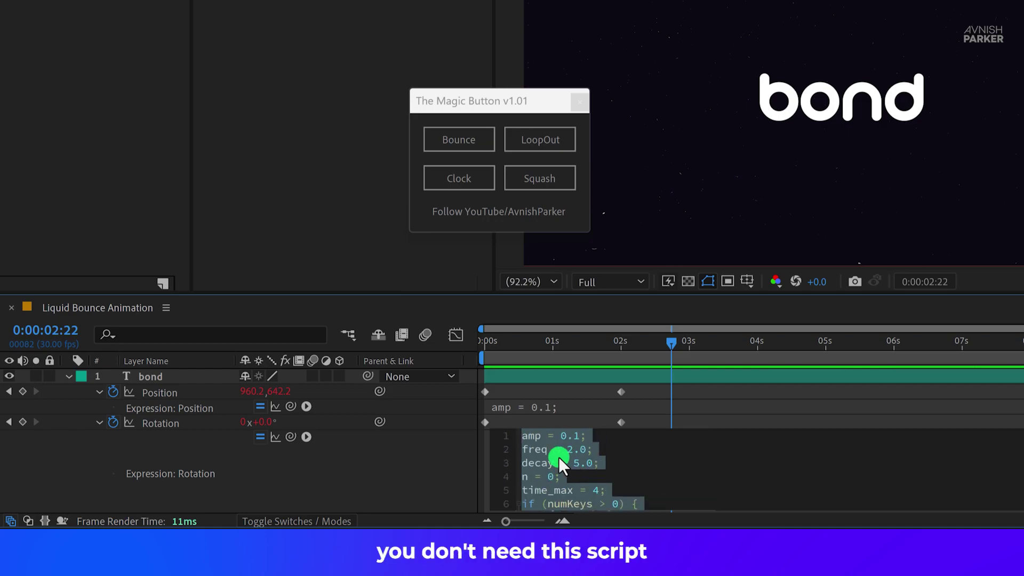
pyautogui.click(464, 457)
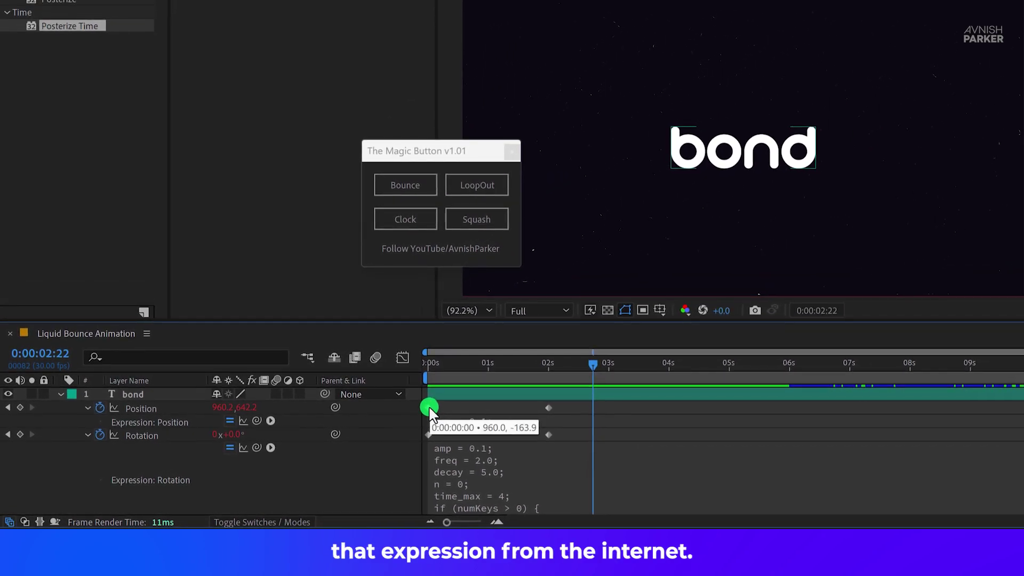
pyautogui.click(429, 408)
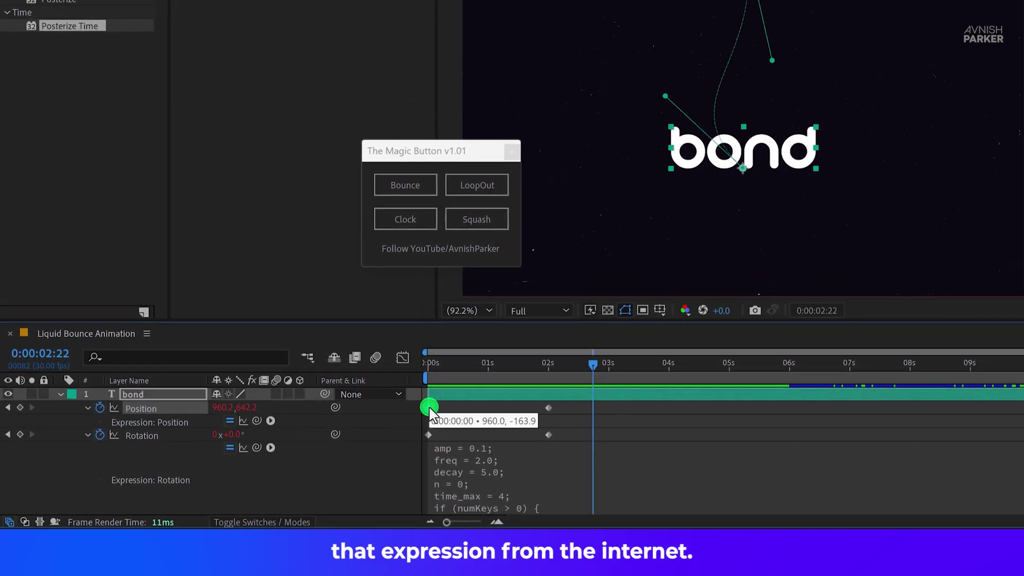
pyautogui.press('space')
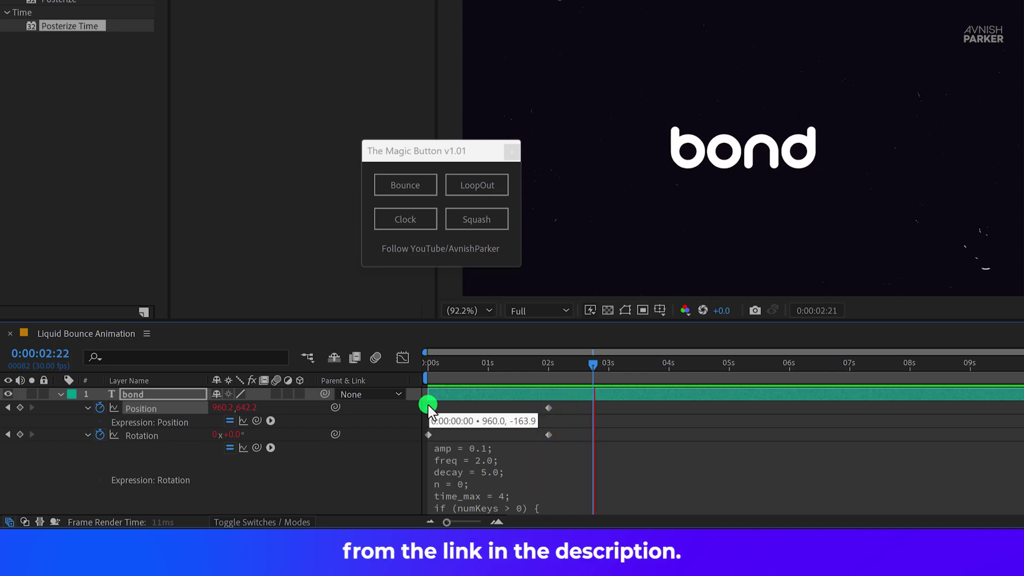
pyautogui.press('space')
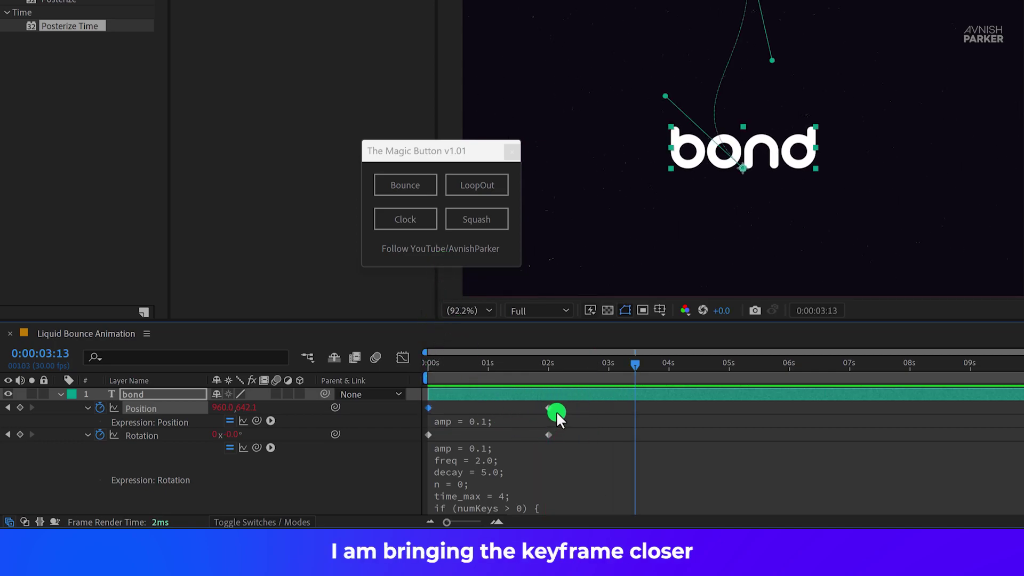
# Step: Shift the 2-second keyframes earlier, preview, and reshape the top of the motion path
pyautogui.moveTo(560, 402); pyautogui.dragTo(463, 435)
pyautogui.press('space')
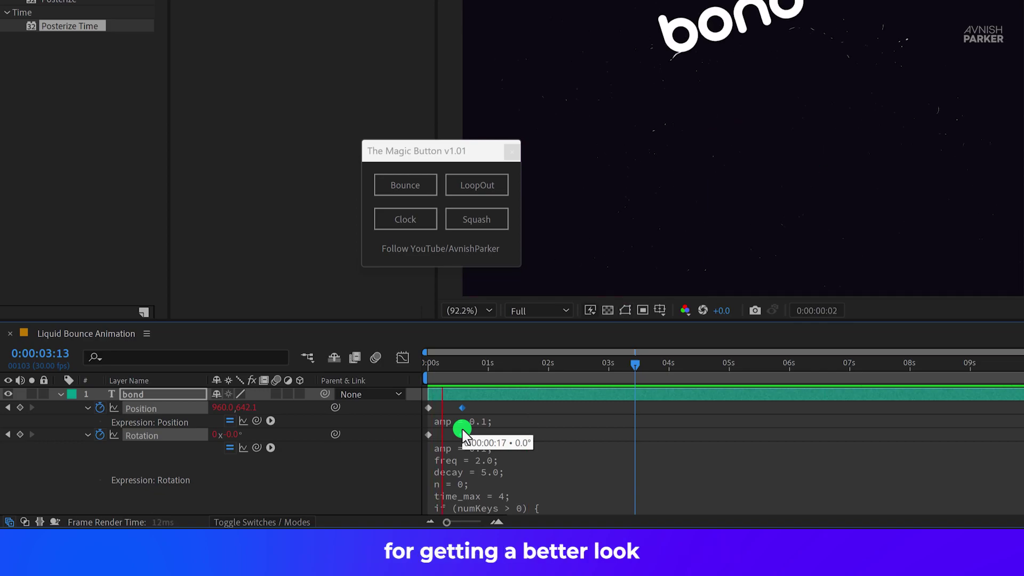
pyautogui.press('space')
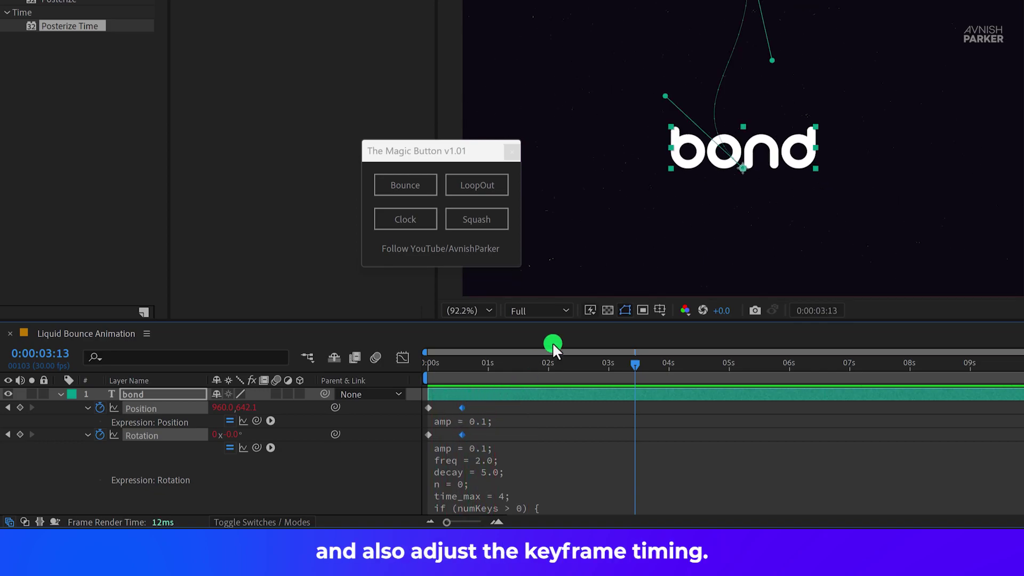
pyautogui.moveTo(664, 96); pyautogui.dragTo(692, 37)
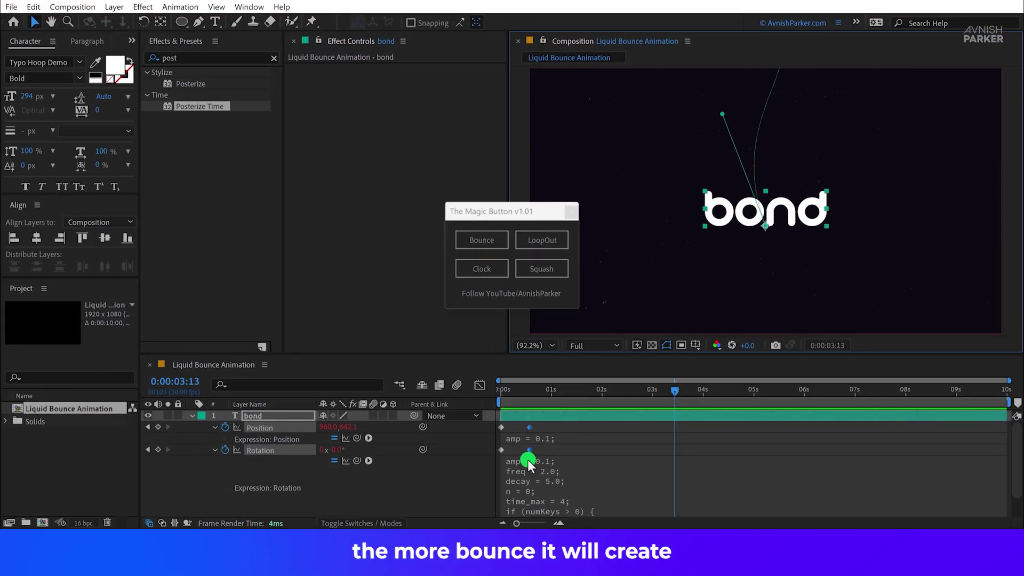
# Step: Move the -30° Rotation keyframe to frame 8 and key 0° rotation at 0:00:00:00
pyautogui.click(533, 450)
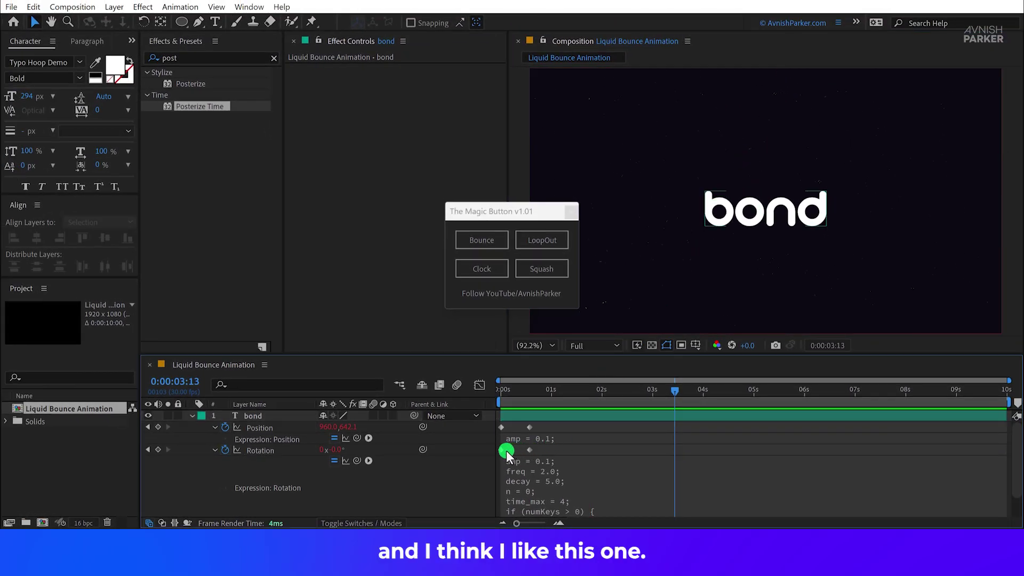
pyautogui.moveTo(504, 450); pyautogui.dragTo(516, 449)
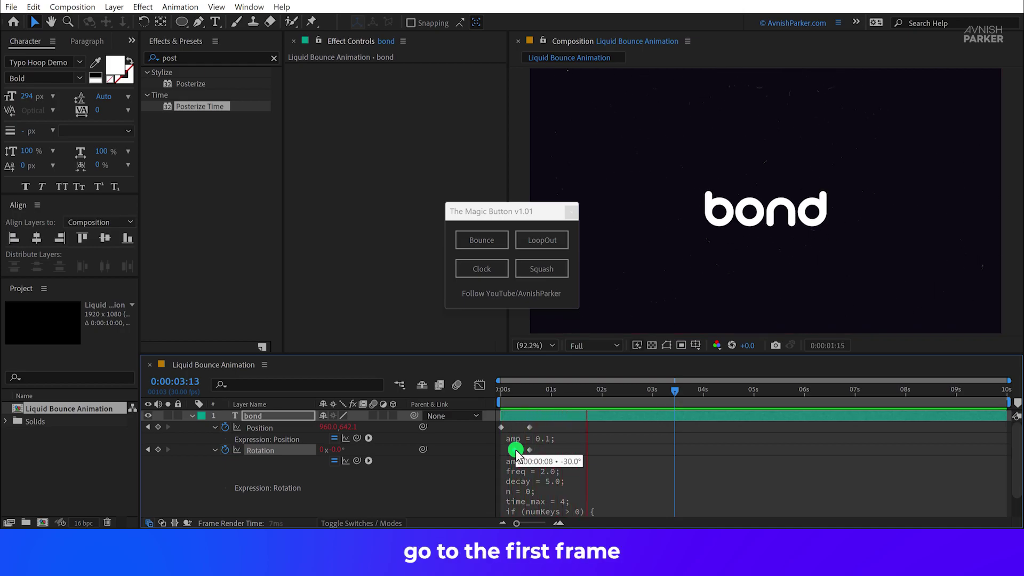
pyautogui.moveTo(515, 449); pyautogui.dragTo(515, 449)
pyautogui.moveTo(519, 394)
pyautogui.mouseDown()
pyautogui.moveTo(499, 398)
pyautogui.moveTo(533, 395)
pyautogui.moveTo(500, 397)
pyautogui.mouseUp()
pyautogui.click(433, 450)
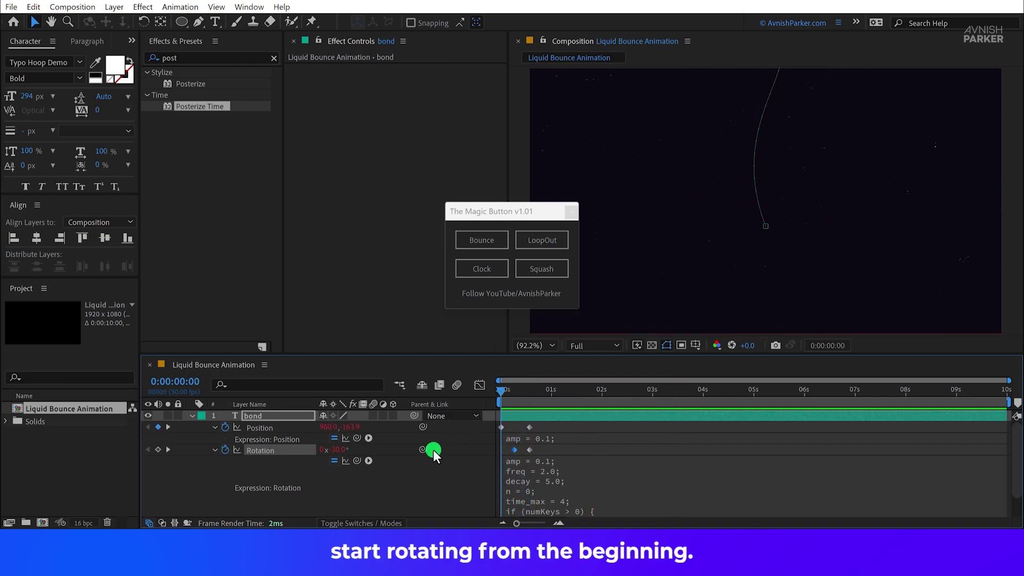
pyautogui.write('0')
pyautogui.click(394, 449)
# Step: Zoom out, curve the first Position keyframe's path into an arc, and preview the bounce
pyautogui.click(501, 427)
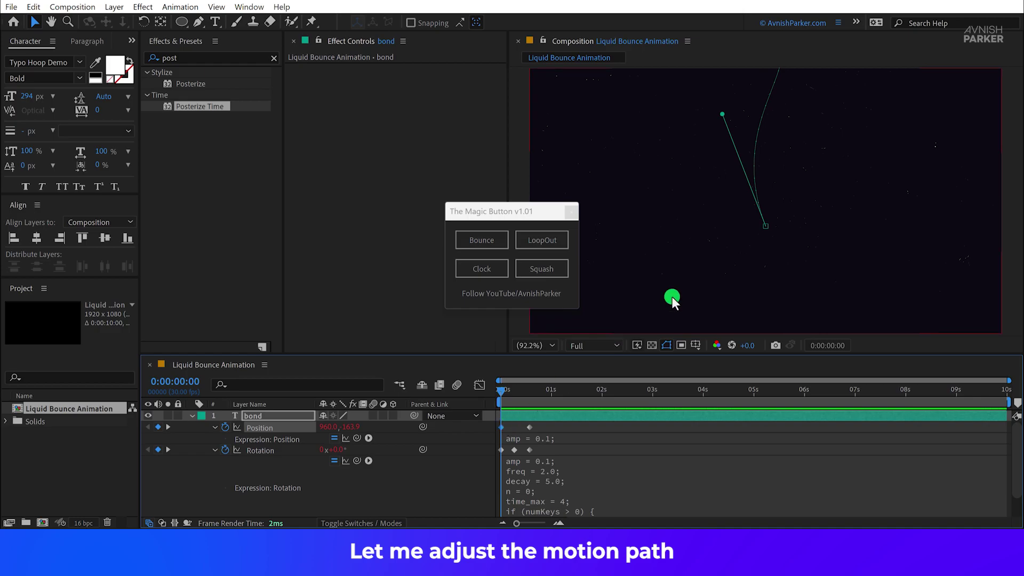
pyautogui.press(',')
pyautogui.press(',')
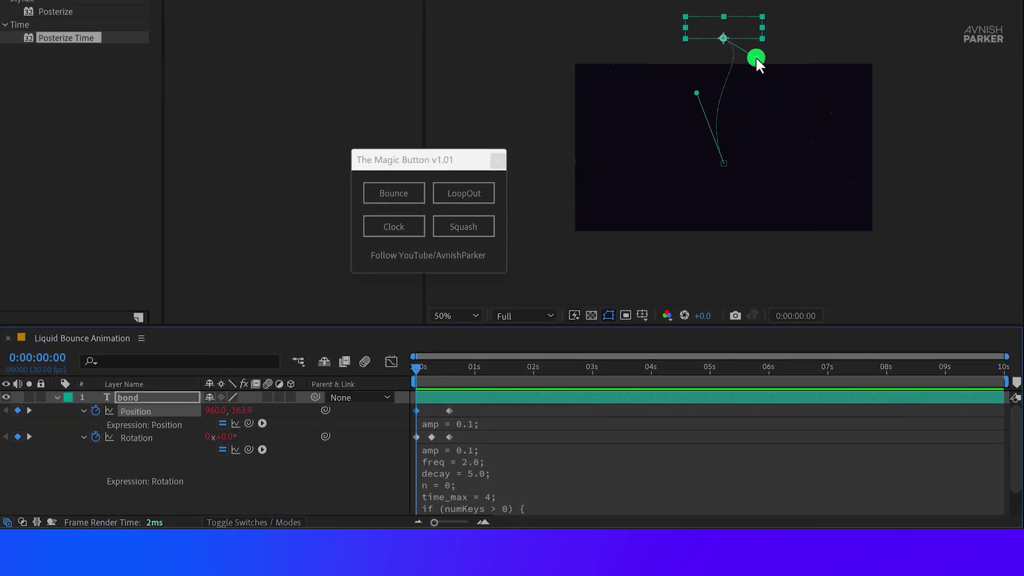
pyautogui.moveTo(756, 58); pyautogui.dragTo(716, 114)
pyautogui.press('space')
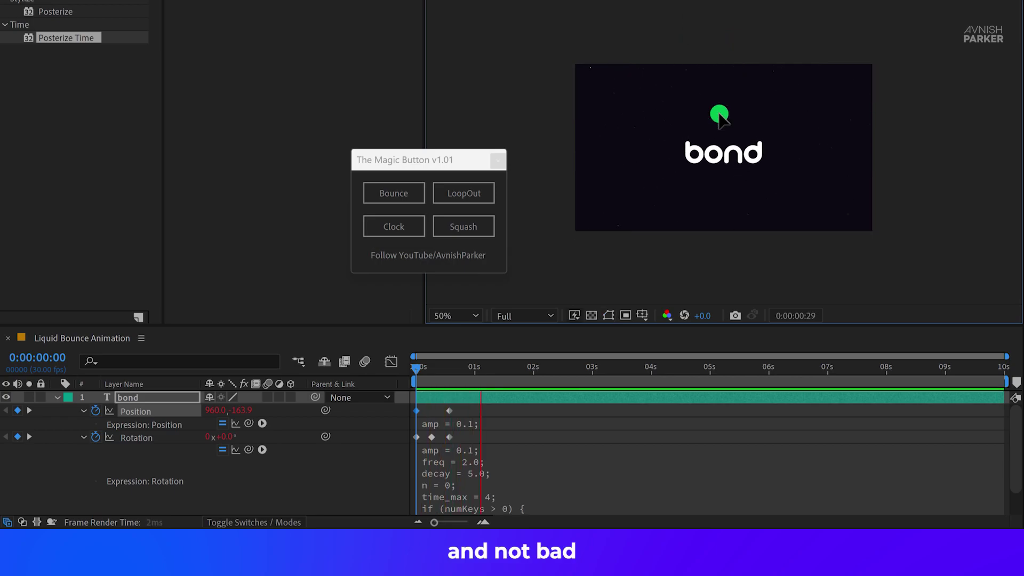
pyautogui.press('space')
pyautogui.press('space')
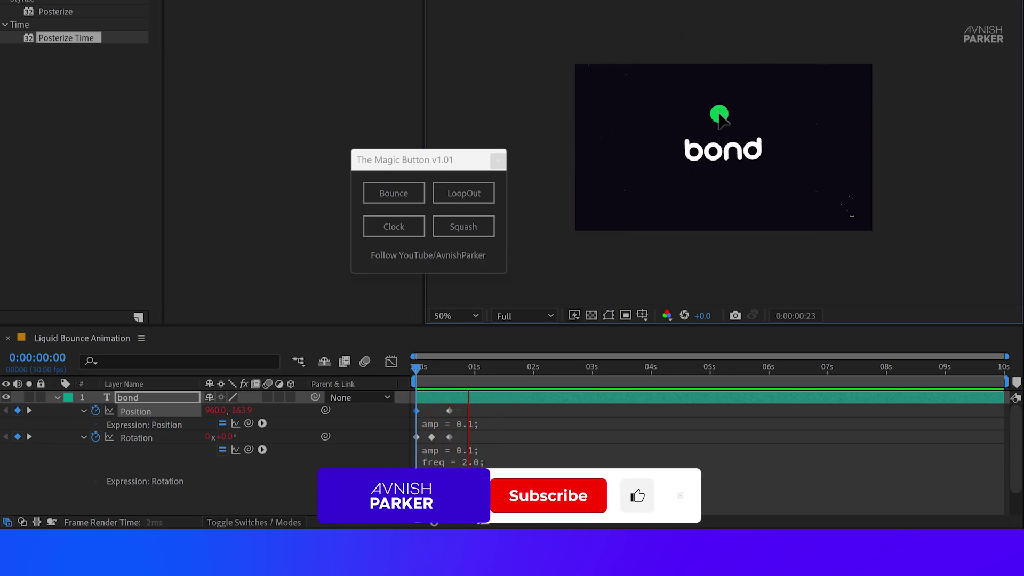
pyautogui.press('space')
pyautogui.click(414, 438)
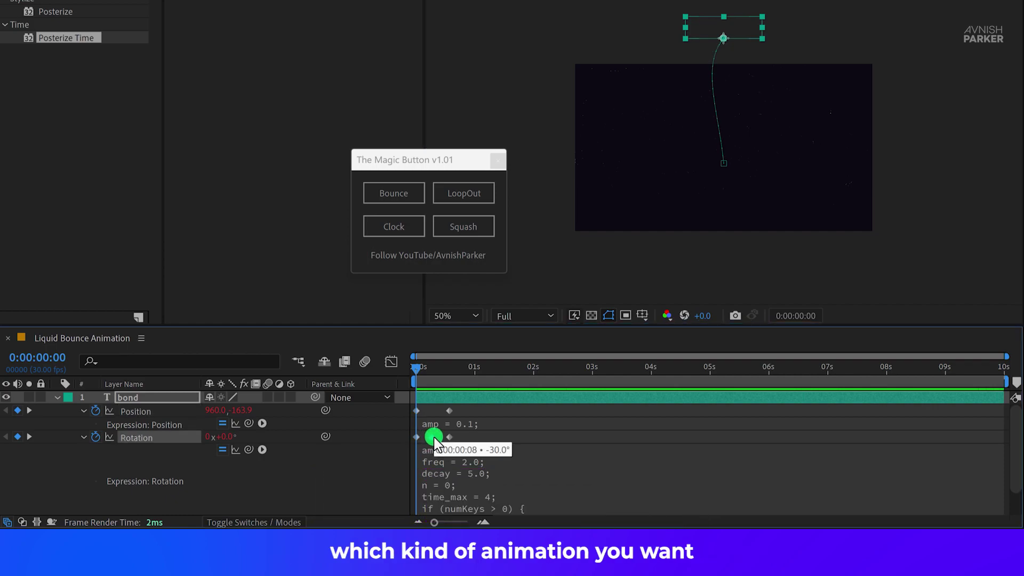
pyautogui.press('space')
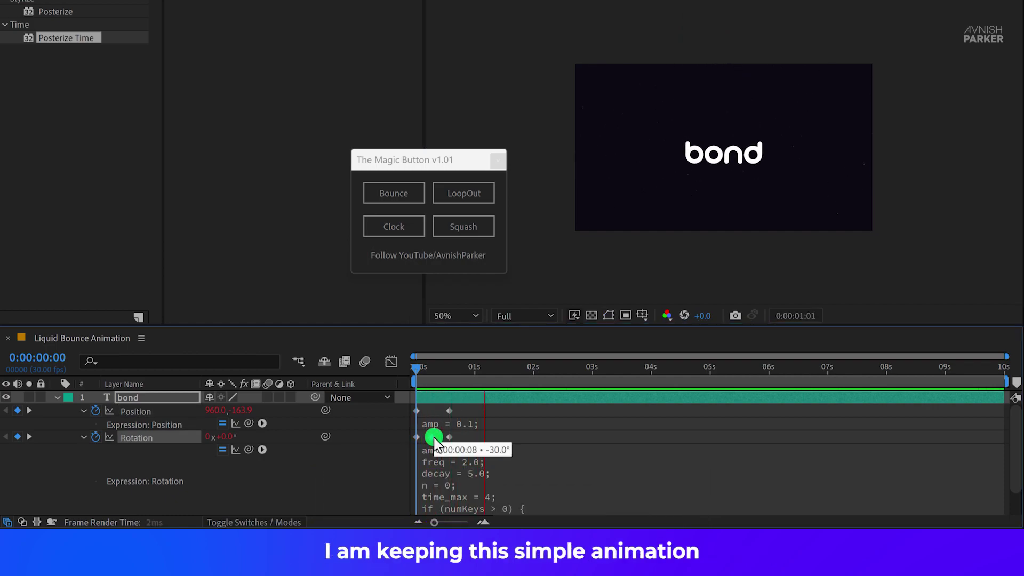
pyautogui.click(520, 373)
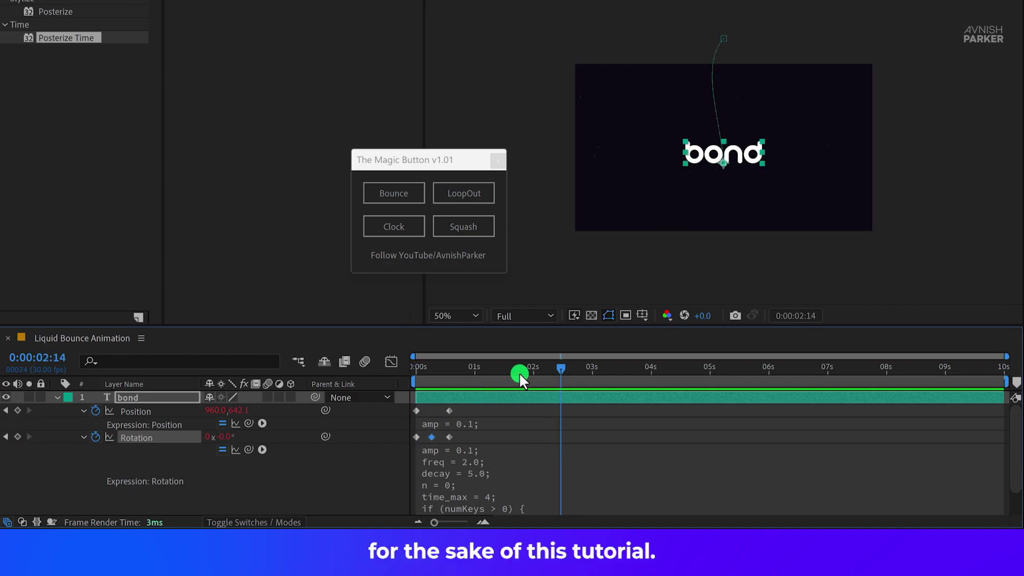
pyautogui.click(518, 370)
# Step: Turn on motion blur for the bond layer and play the preview
pyautogui.moveTo(518, 370); pyautogui.dragTo(471, 370)
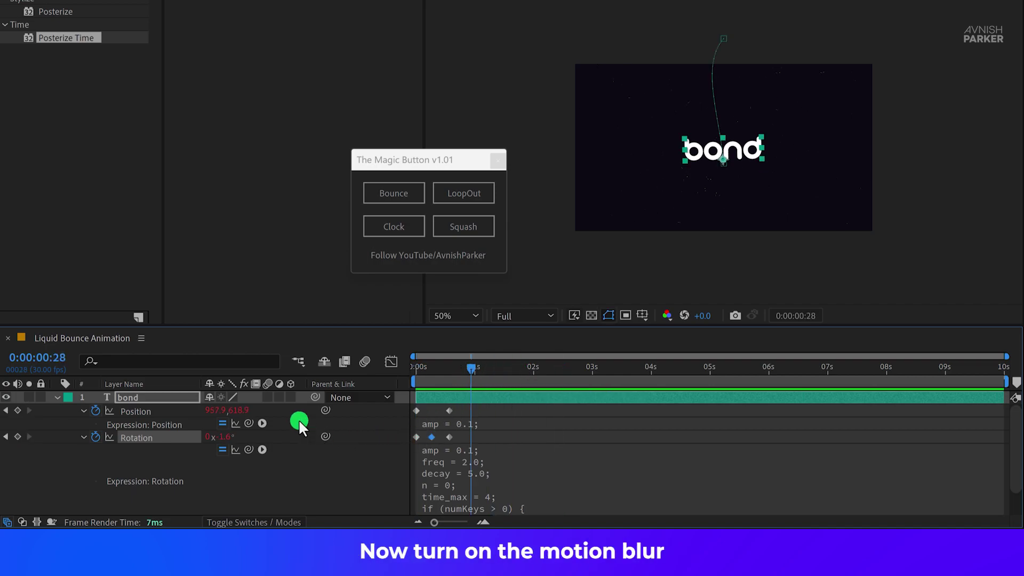
pyautogui.click(265, 397)
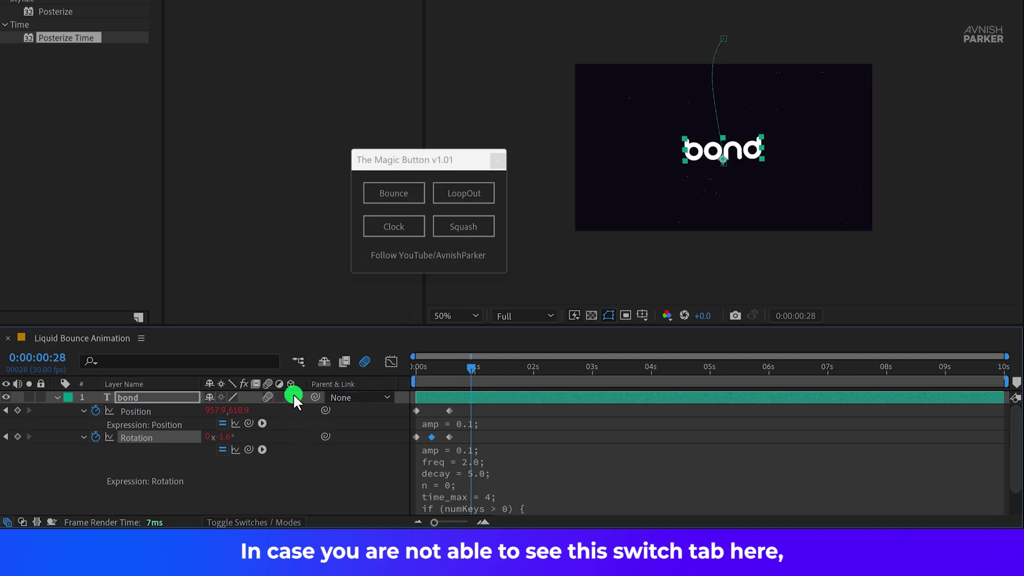
pyautogui.rightClick(371, 383)
pyautogui.moveTo(444, 426)
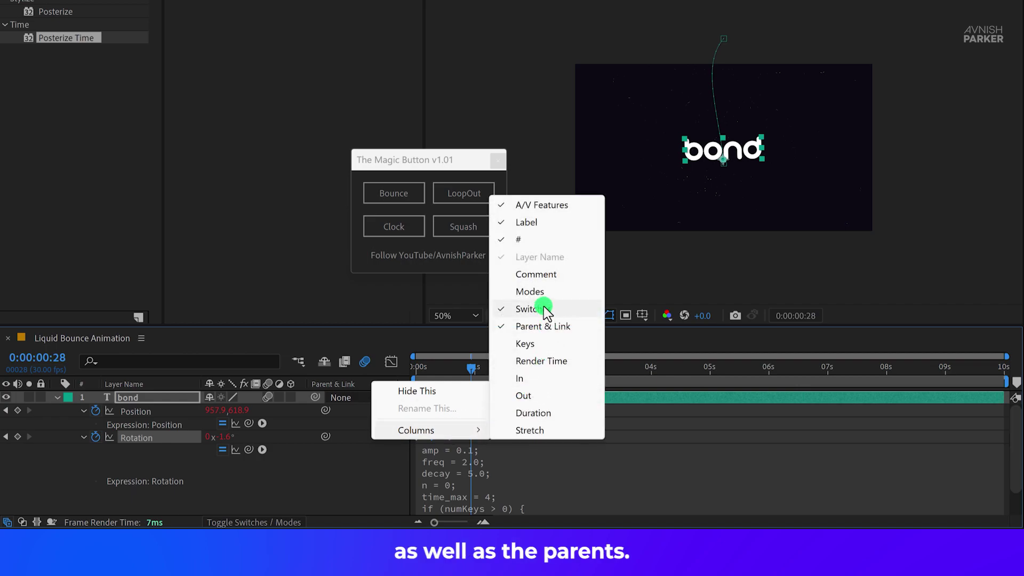
pyautogui.click(352, 452)
pyautogui.press('space')
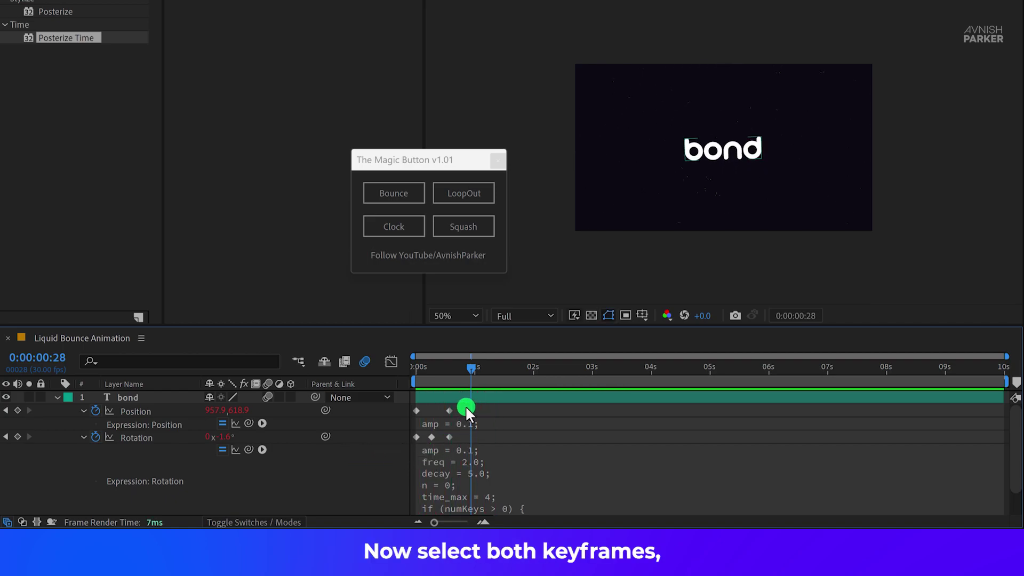
# Step: Select keyframes near frame 28, collapse properties, fit view up to 100%, close Magic Button
pyautogui.moveTo(465, 405); pyautogui.dragTo(435, 437)
pyautogui.press('space')
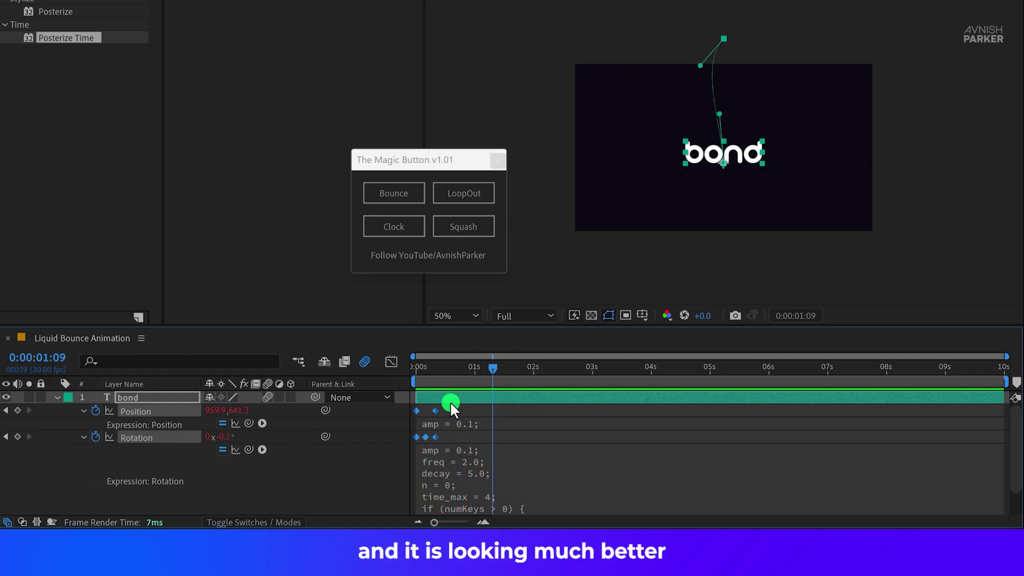
pyautogui.press('m')
pyautogui.click(299, 469)
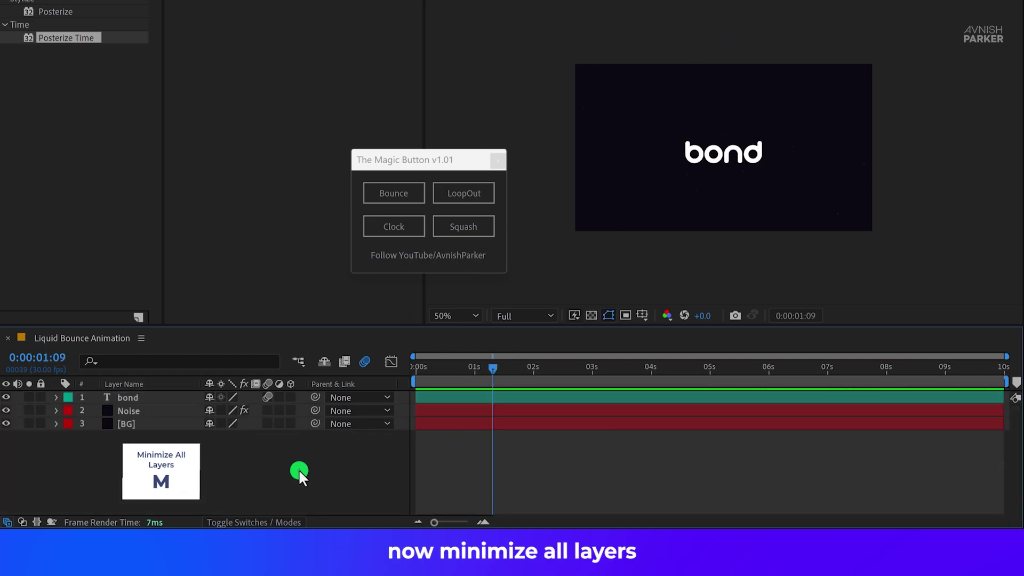
pyautogui.click(435, 315)
pyautogui.click(463, 60)
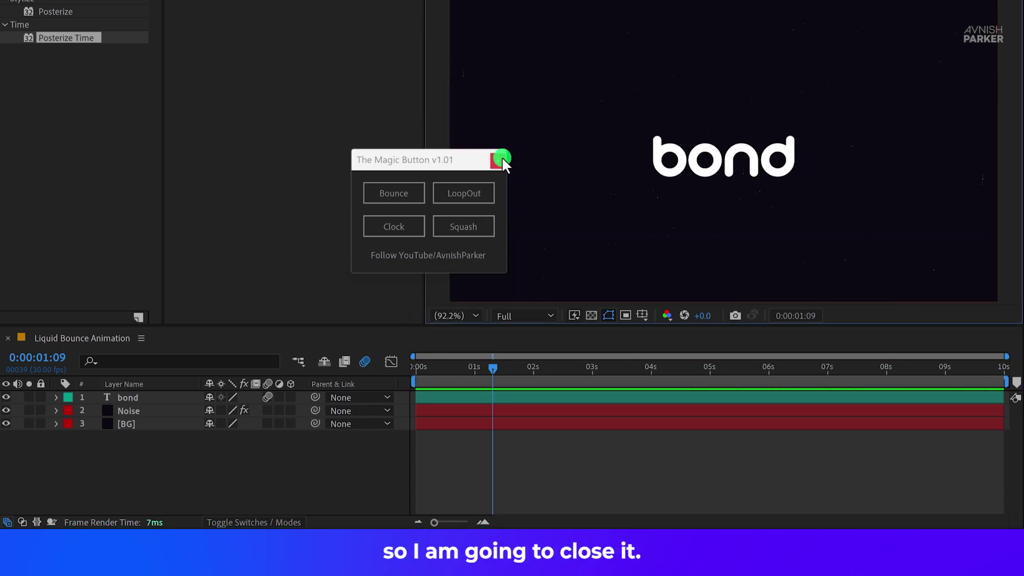
pyautogui.click(500, 159)
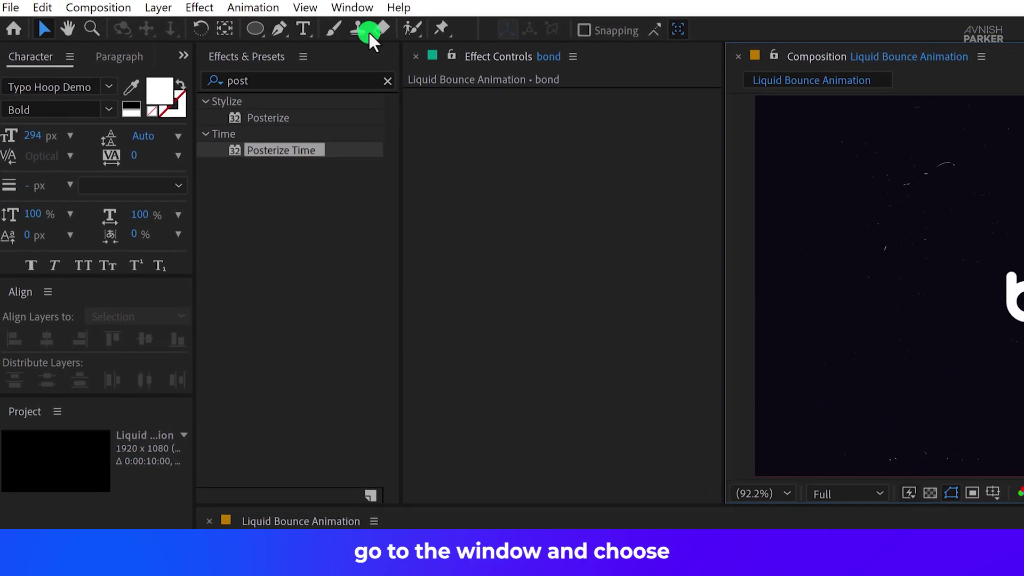
# Step: Open AEJuice Pack Manager 4 and import the Secondary Element 02 liquid splash
pyautogui.click(357, 9)
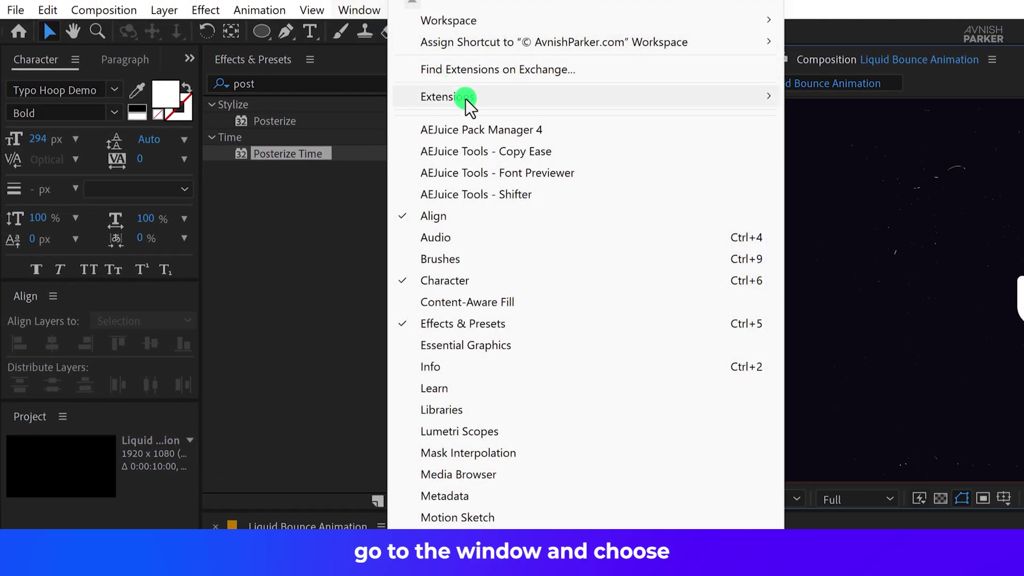
pyautogui.click(538, 134)
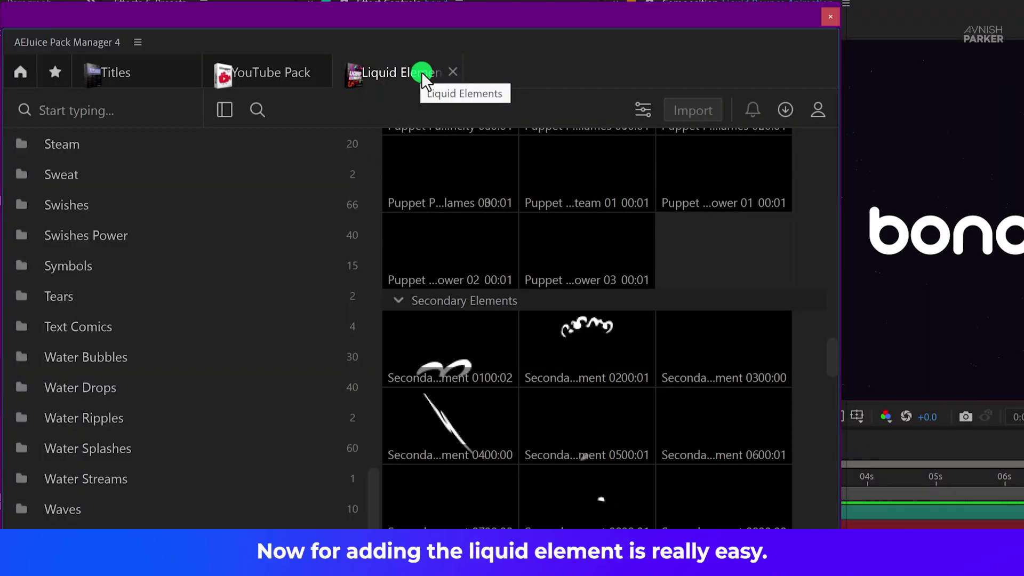
pyautogui.click(571, 347)
pyautogui.doubleClick(570, 346)
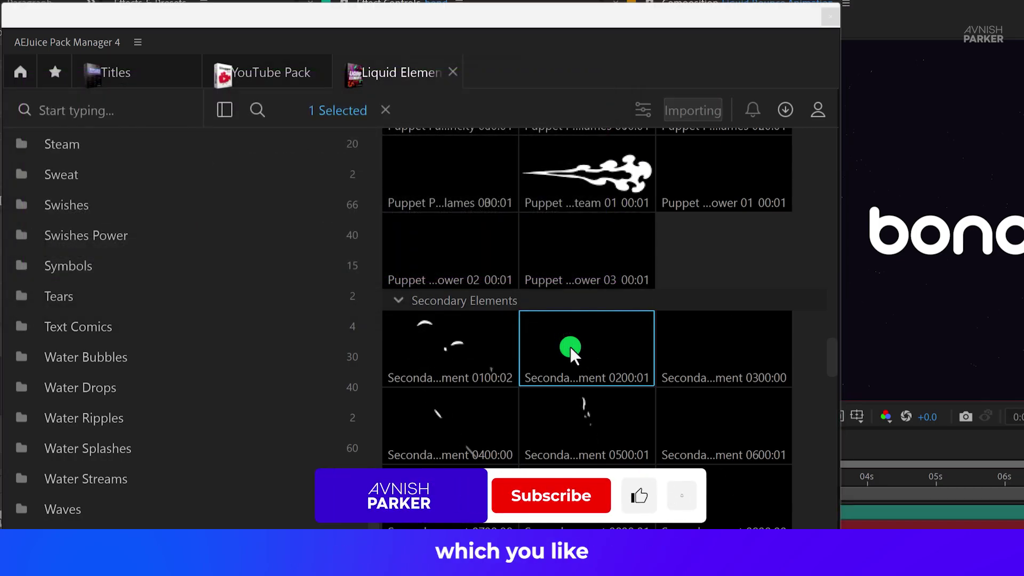
pyautogui.scroll(-2, 571, 346)
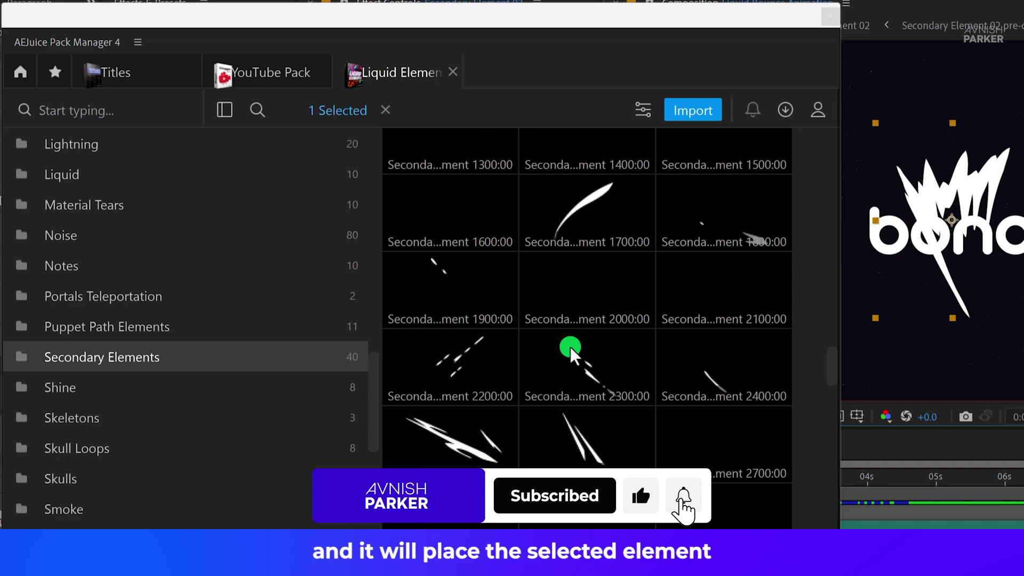
# Step: Import Secondary Element 22, move it above the bond text, and start it earlier
pyautogui.click(450, 368)
pyautogui.doubleClick(450, 368)
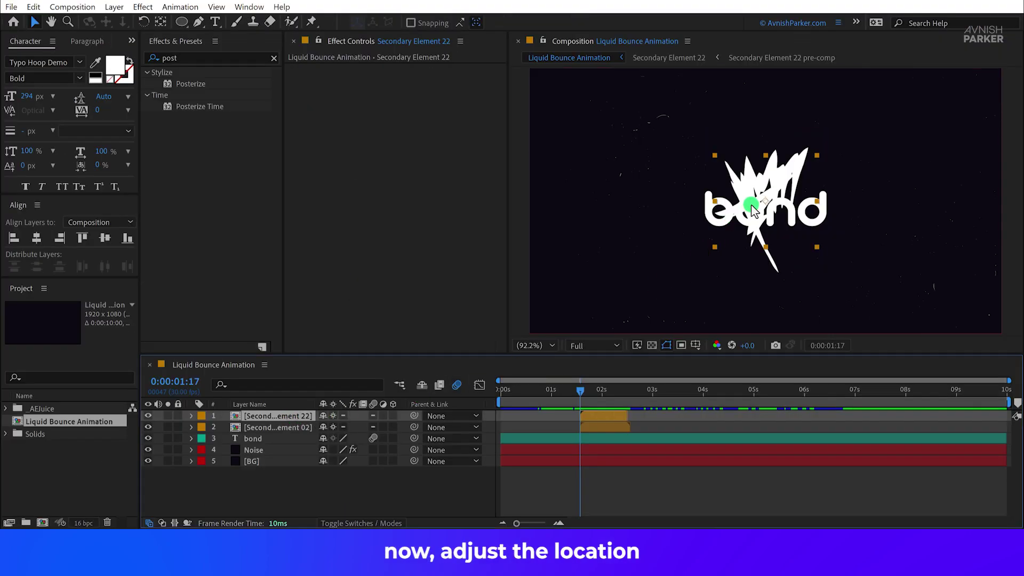
pyautogui.moveTo(752, 209); pyautogui.dragTo(728, 101)
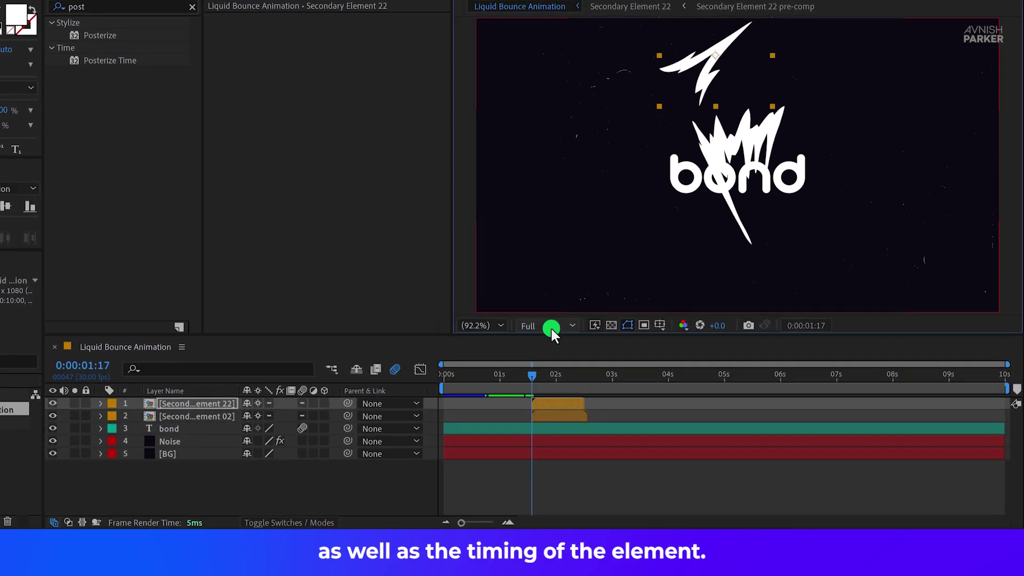
pyautogui.moveTo(547, 402); pyautogui.dragTo(434, 375)
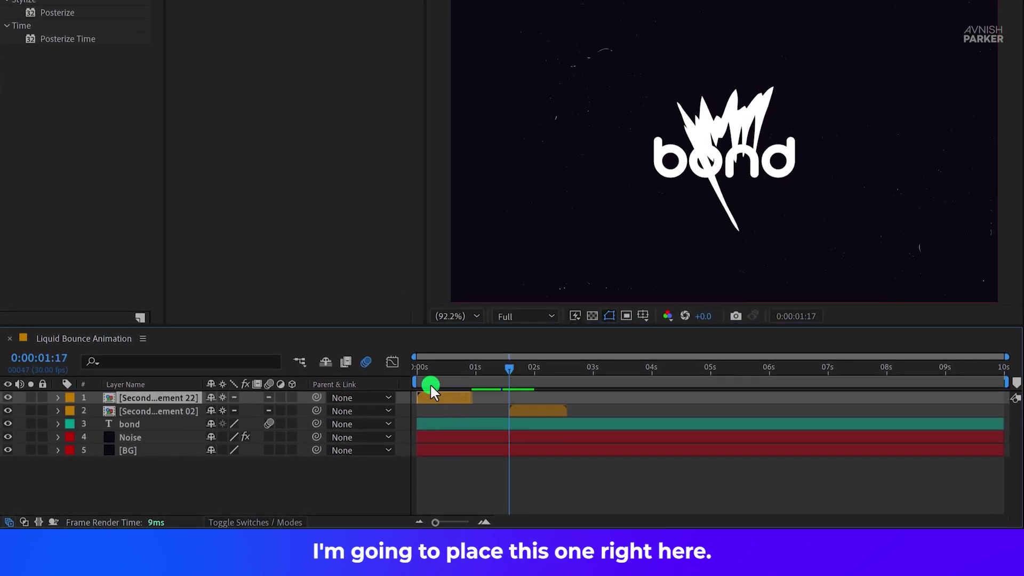
# Step: Rotate Secondary Element 22 to 132° and shift Secondary Element 02 earlier to about 0.5 s
pyautogui.press('r')
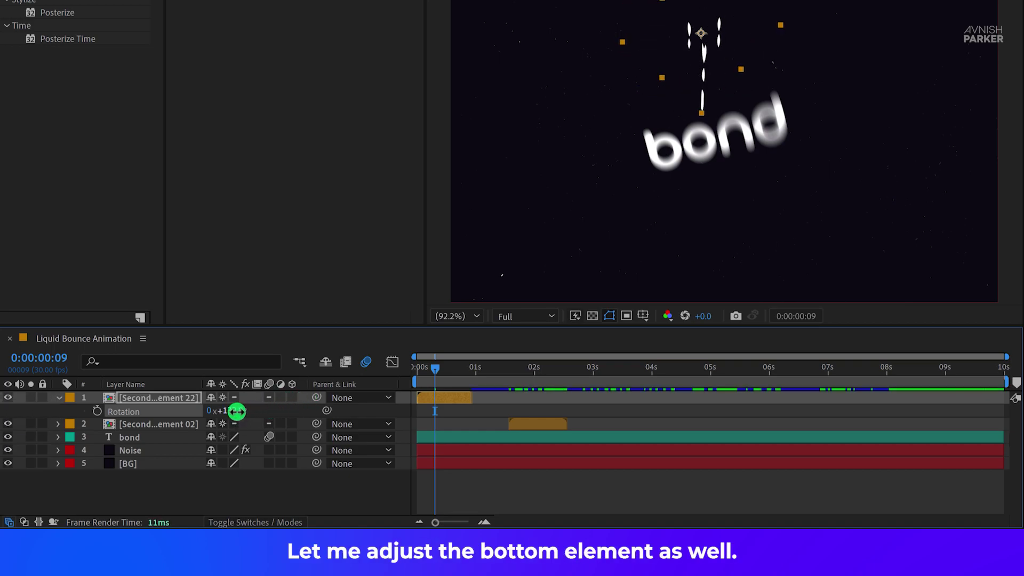
pyautogui.moveTo(236, 411); pyautogui.dragTo(350, 411)
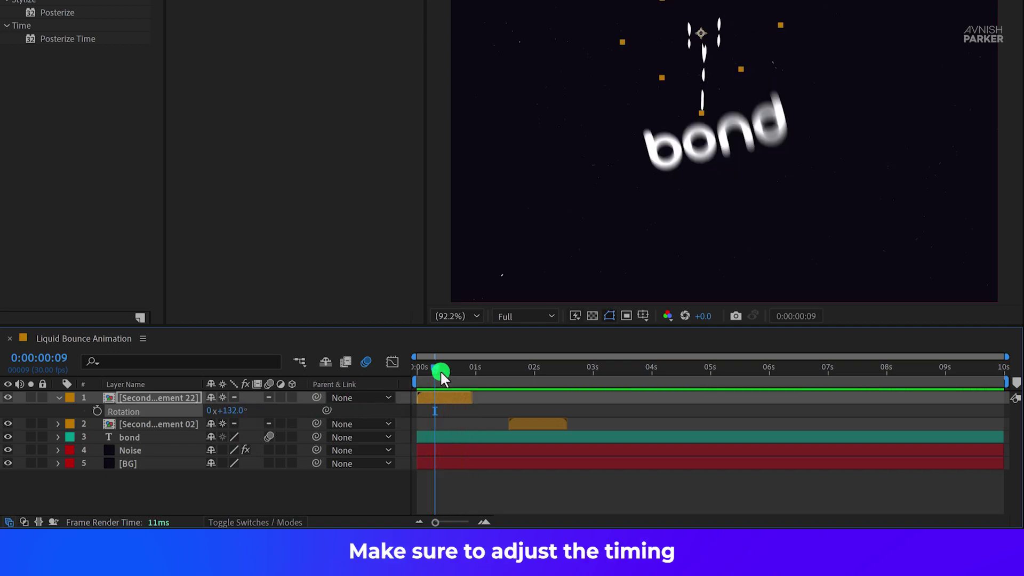
pyautogui.moveTo(440, 370); pyautogui.dragTo(450, 376)
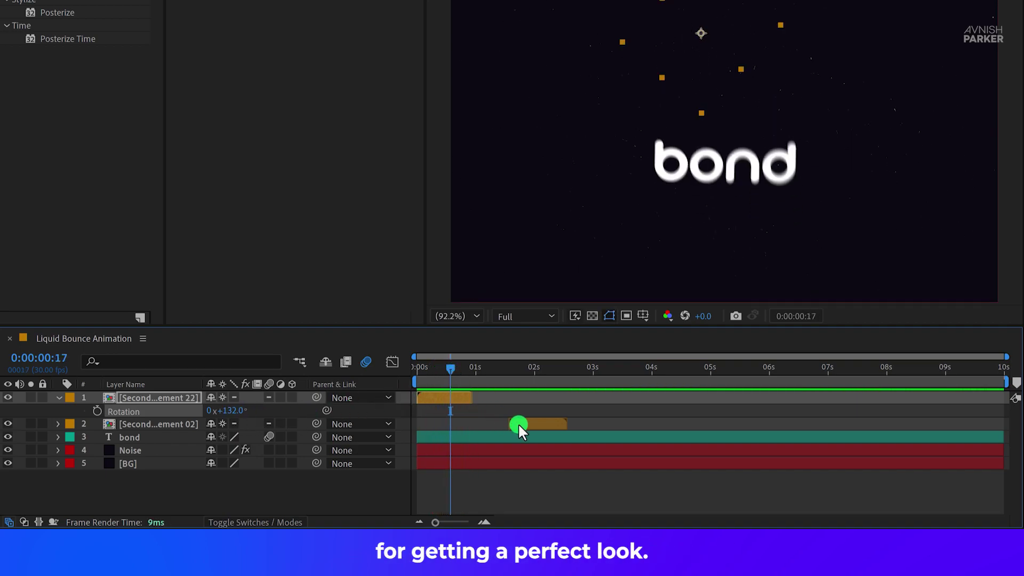
pyautogui.moveTo(517, 423); pyautogui.dragTo(454, 421)
pyautogui.moveTo(455, 369); pyautogui.dragTo(459, 367)
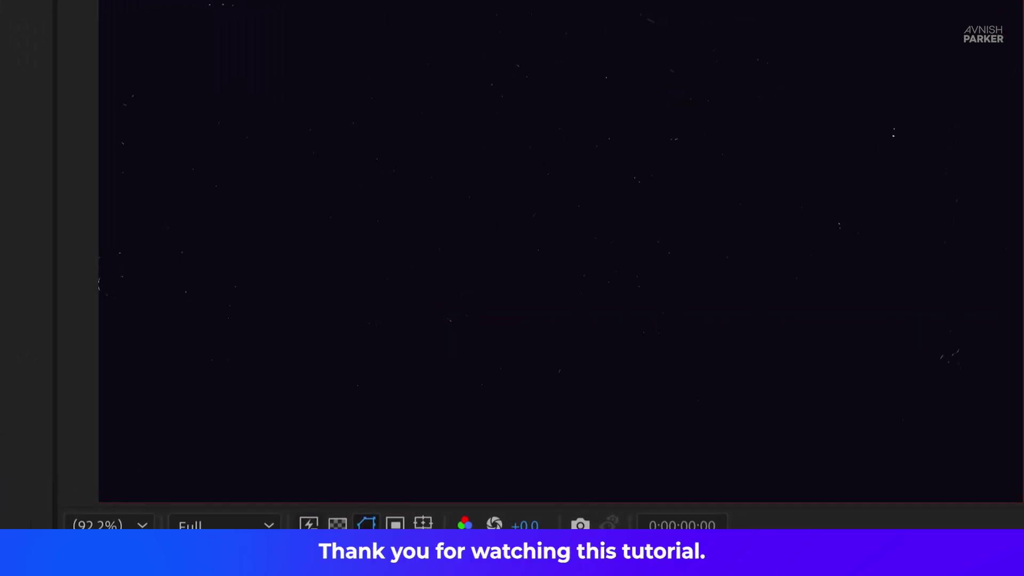